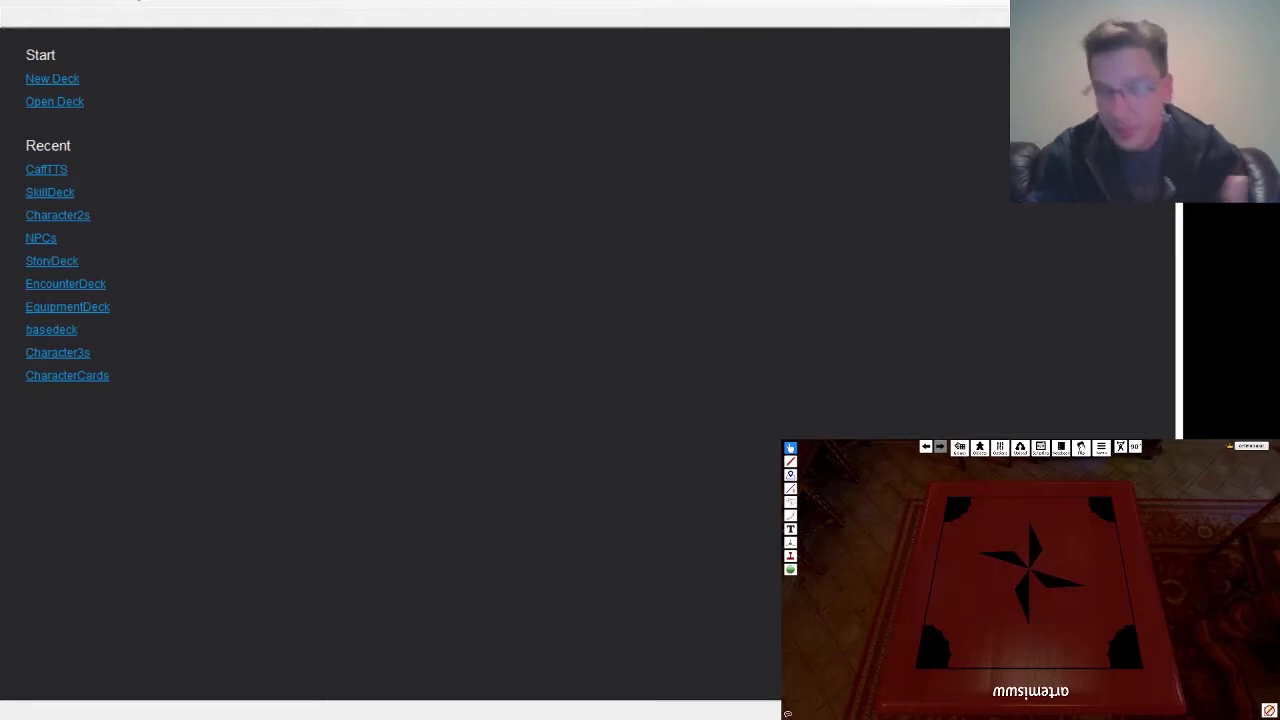
Start a new deck, fill slots 1–26 with creature card images, and select the first card
{"action": "key", "text": "ctrl+n"}
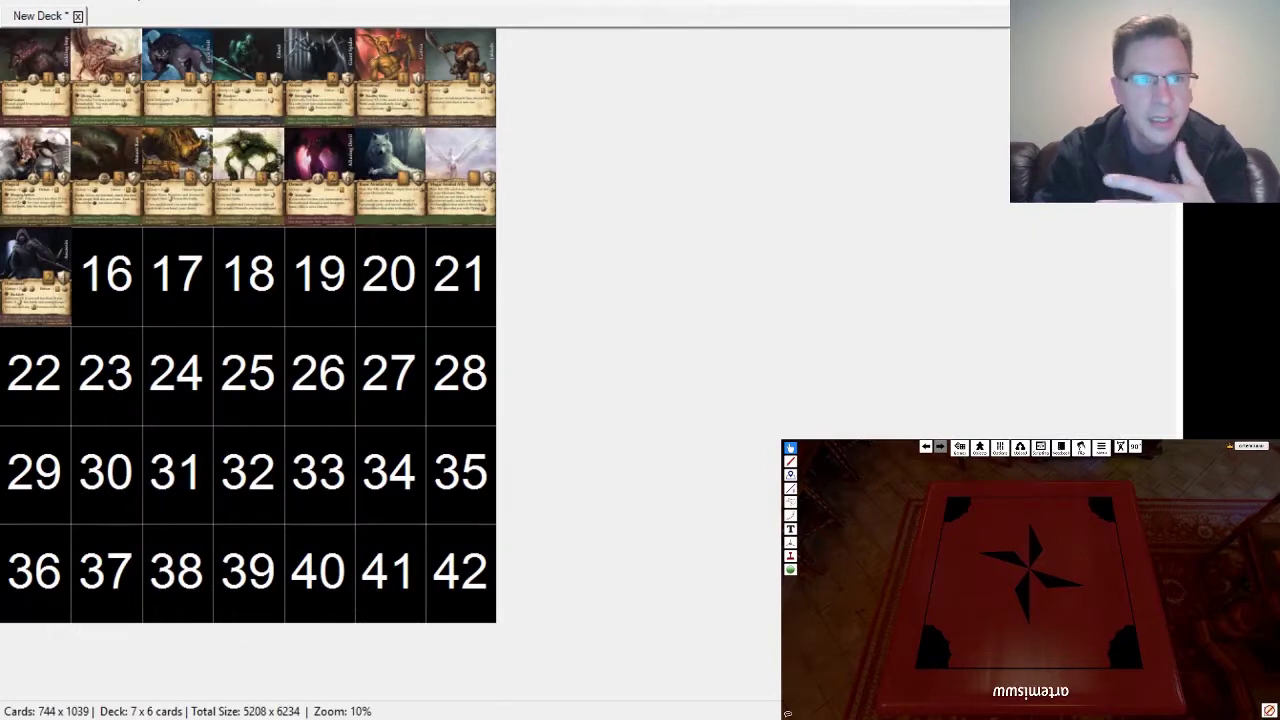
{"action": "left_click", "coordinate": [125, 280]}
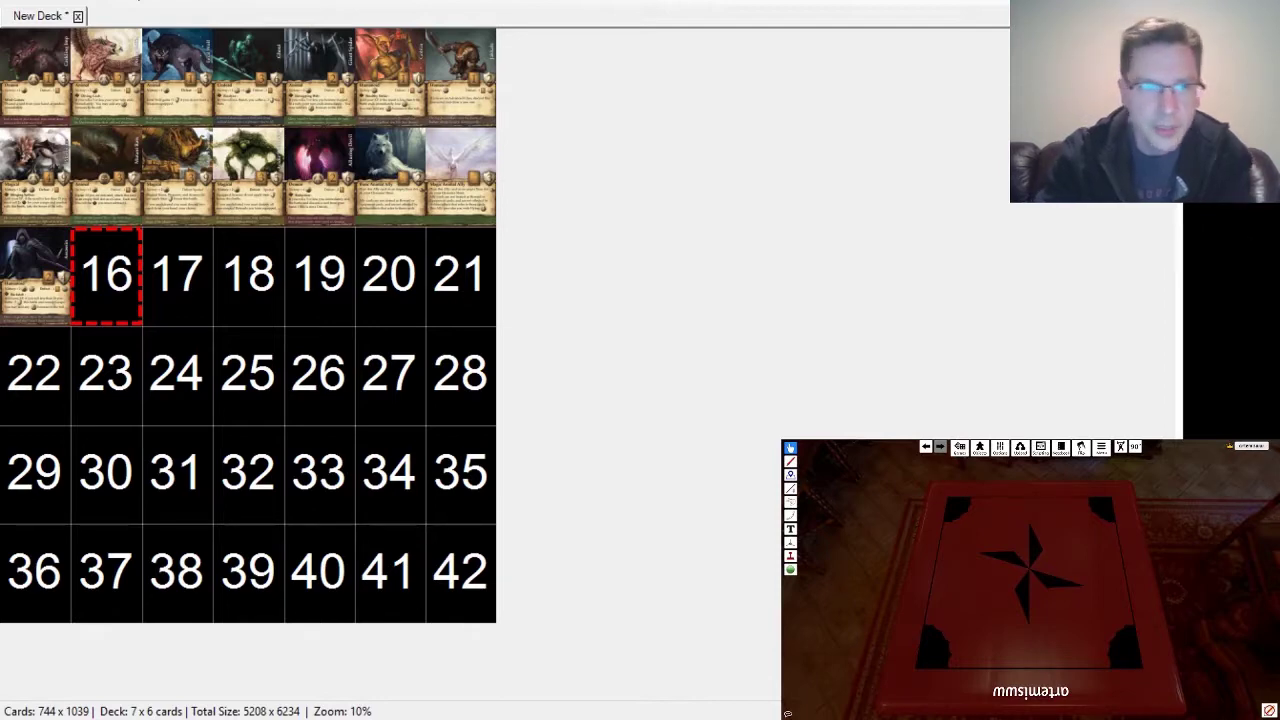
{"action": "left_click", "coordinate": [176, 472]}
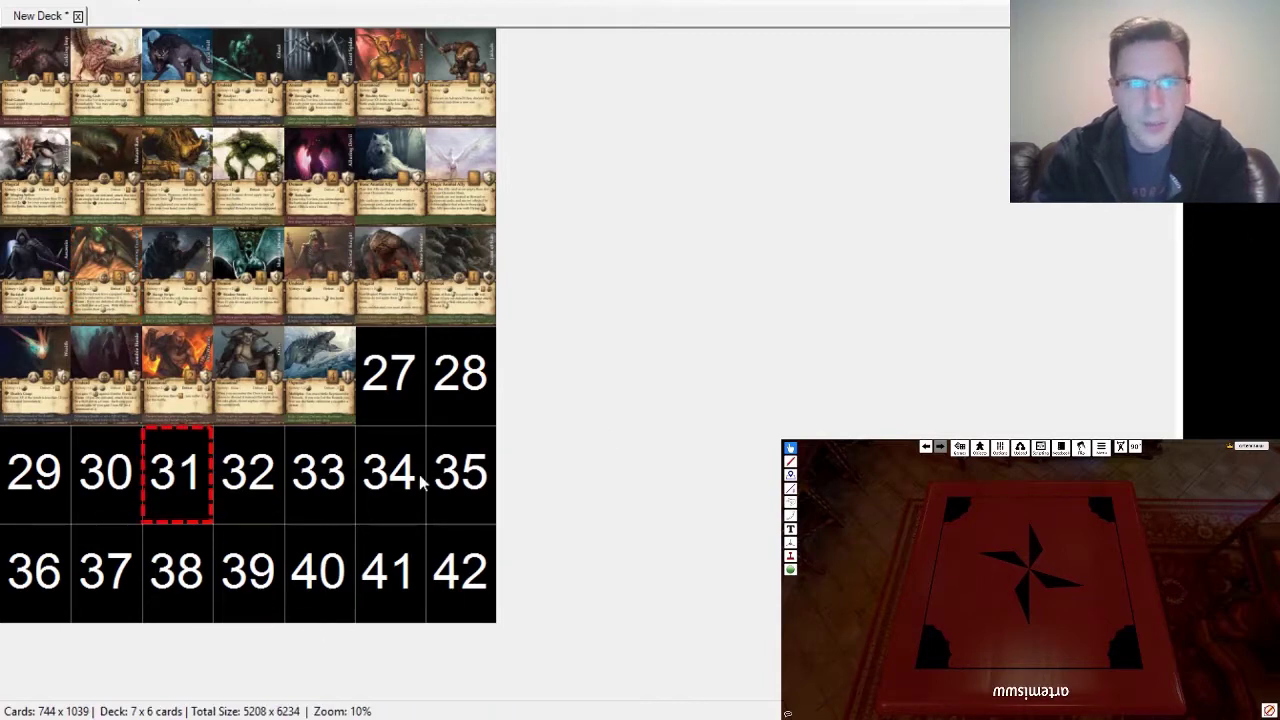
{"action": "left_click", "coordinate": [319, 376]}
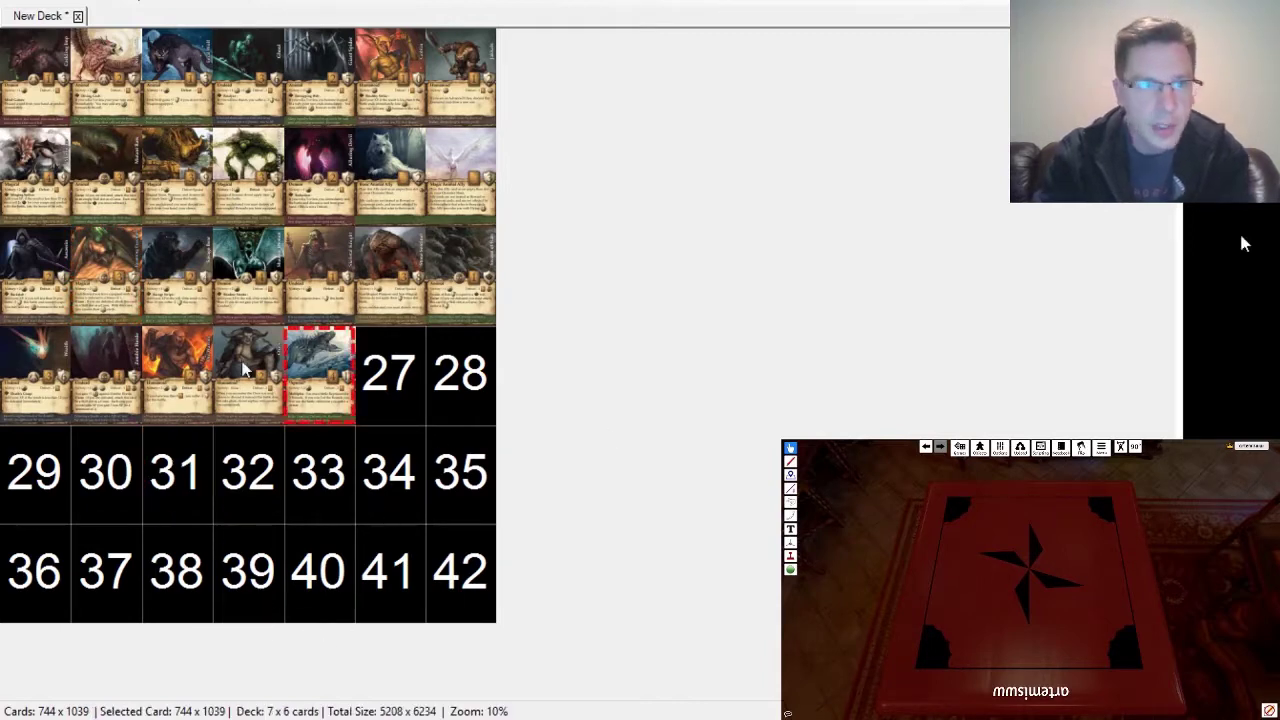
{"action": "left_click", "coordinate": [45, 93]}
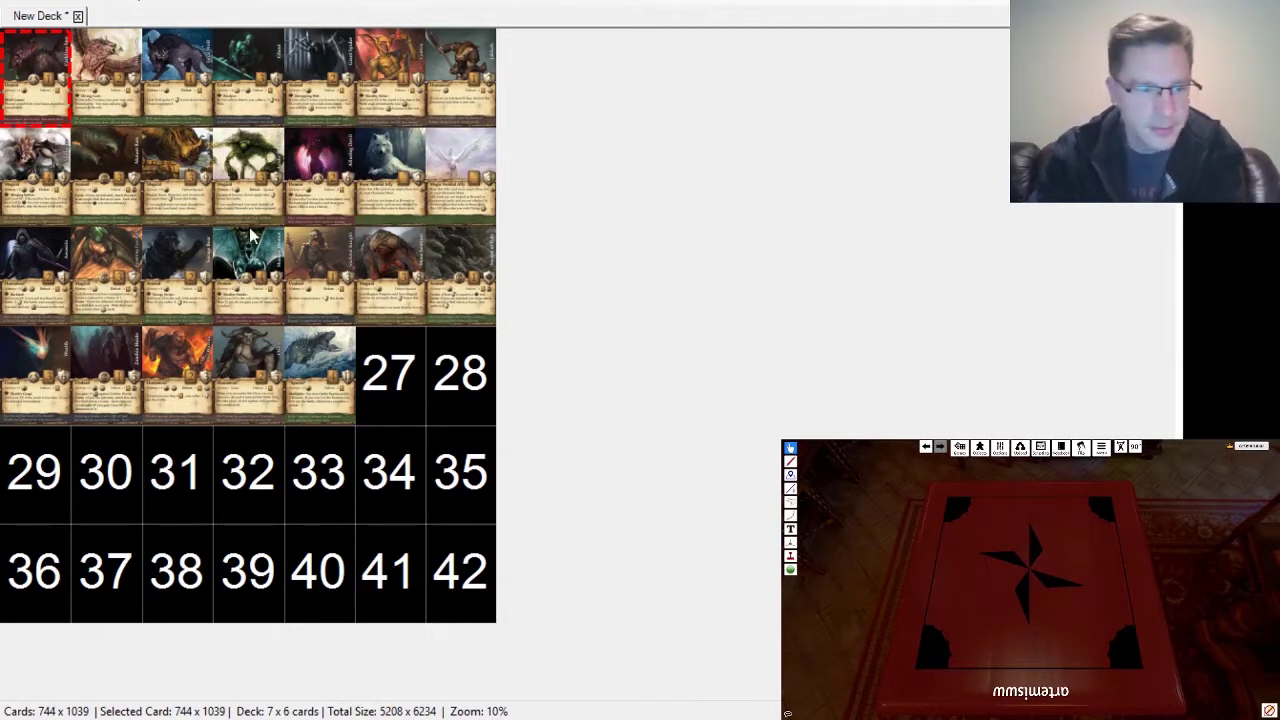
Copy the first two rows of cards and paste them starting at slot 29
{"action": "key", "text": "shift+Down"}
{"action": "key", "text": "shift+End"}
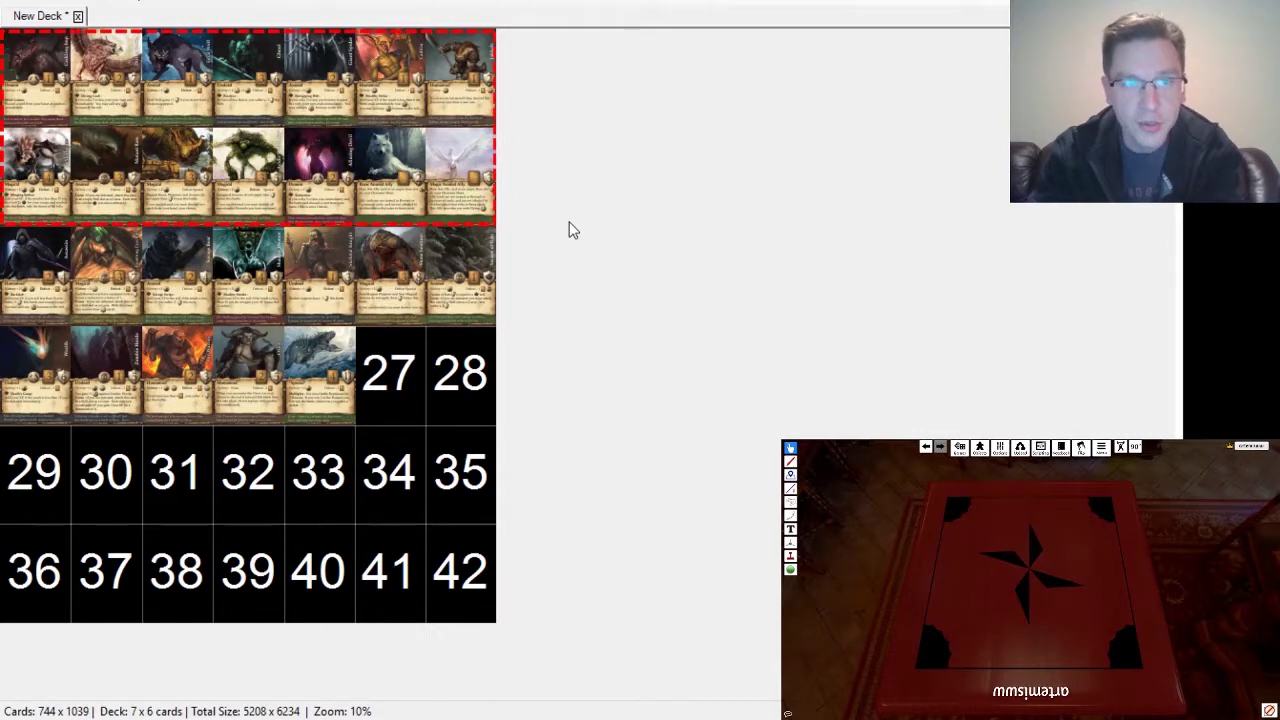
{"action": "left_click", "coordinate": [55, 583]}
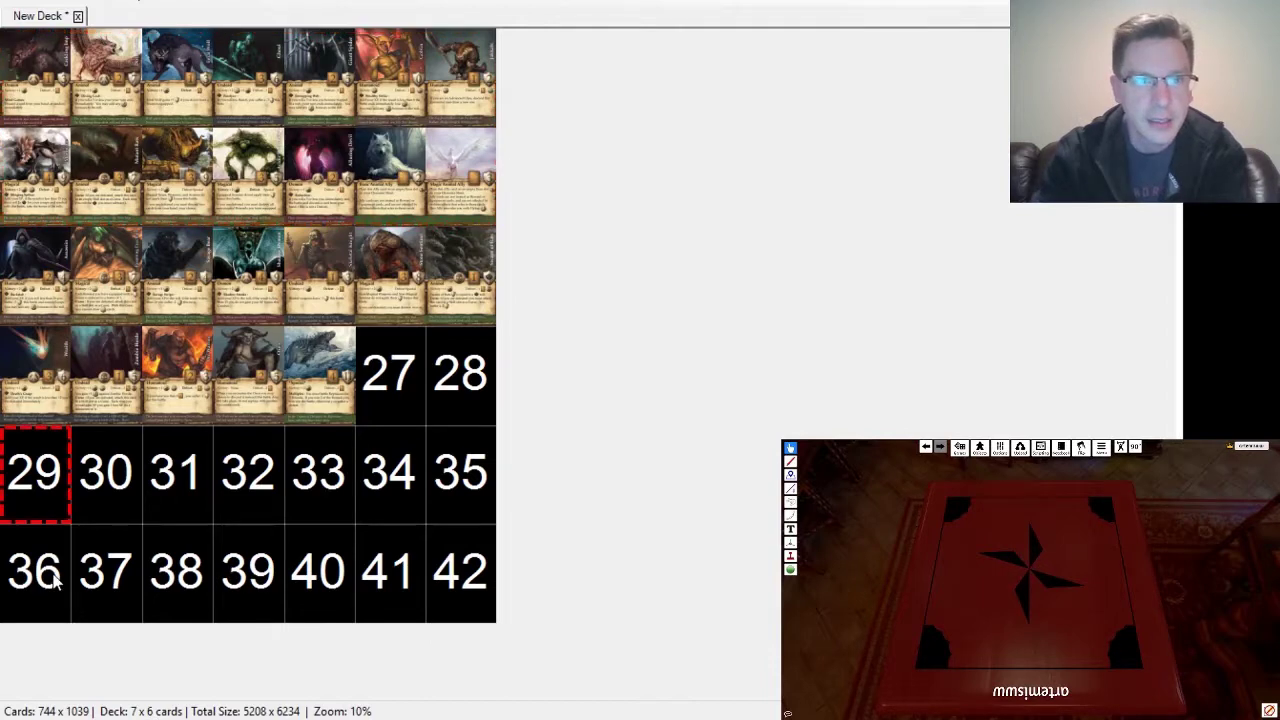
{"action": "key", "text": "ctrl+v"}
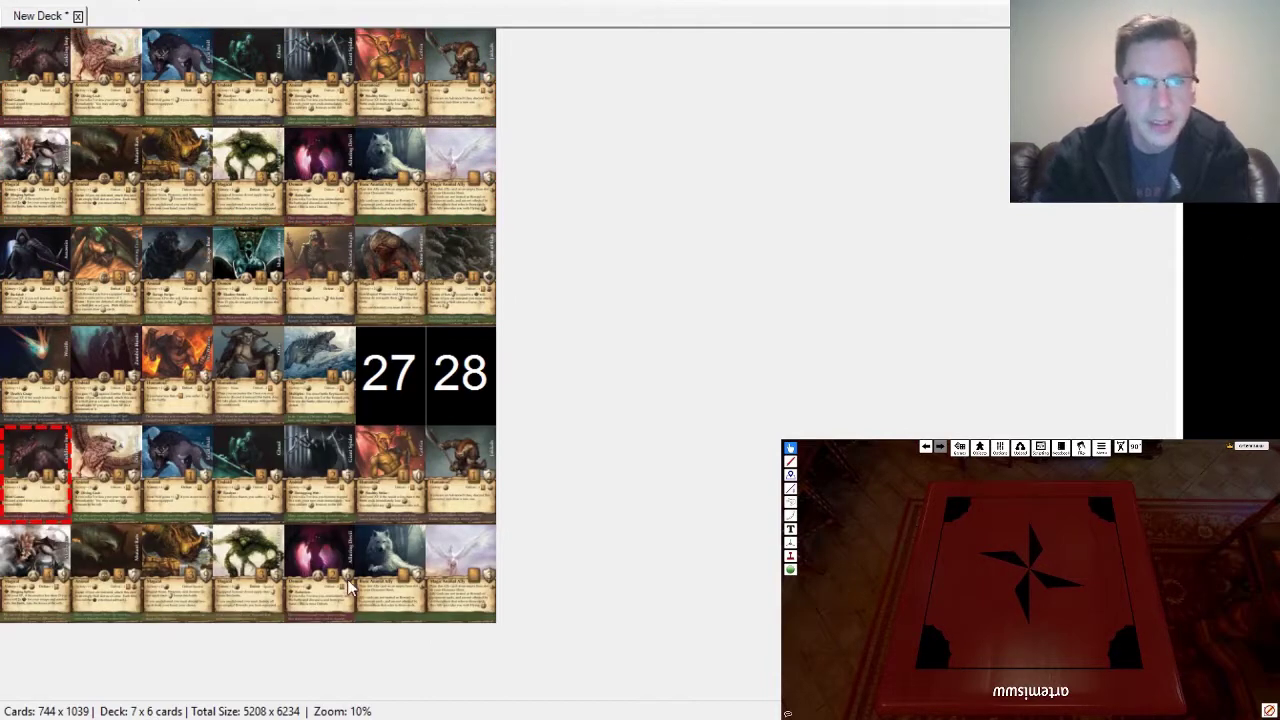
Move the cards from slots 42 and 41 into empty slots 27 and 28
{"action": "left_click", "coordinate": [458, 605]}
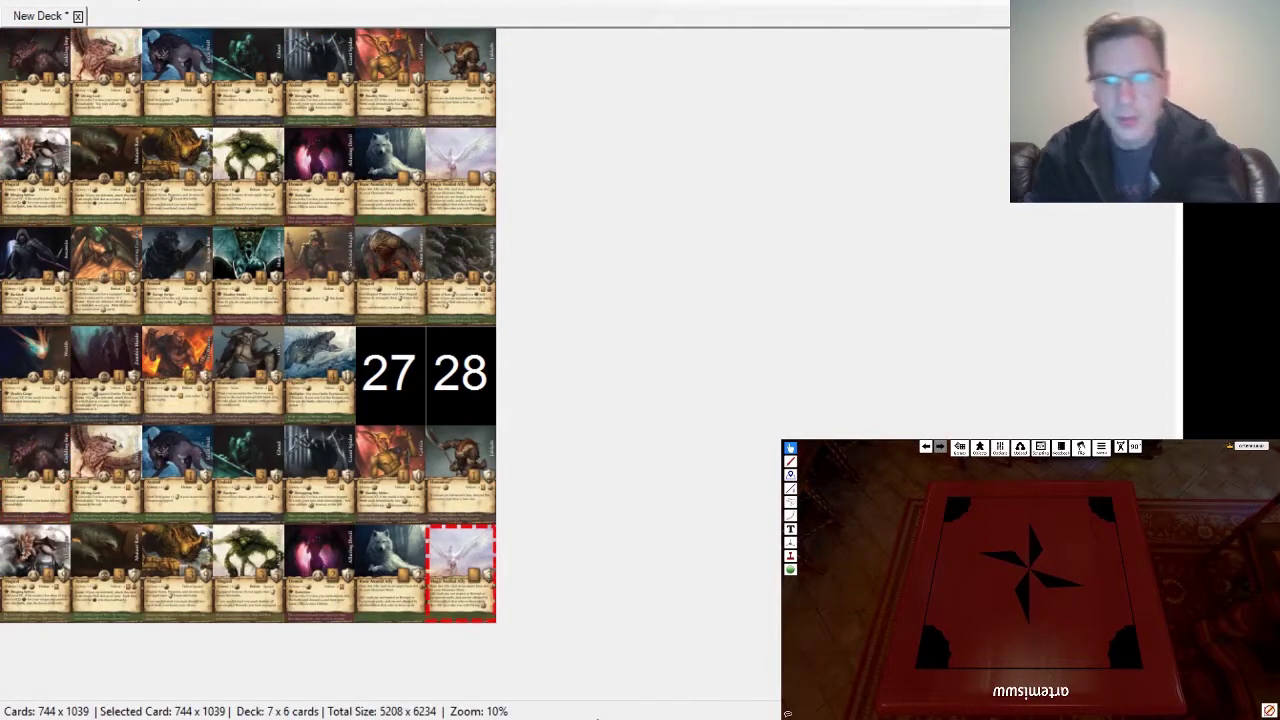
{"action": "key", "text": "Delete"}
{"action": "key", "text": "Up"}
{"action": "key", "text": "Left"}
{"action": "key", "text": "Up"}
{"action": "key", "text": "ctrl+v"}
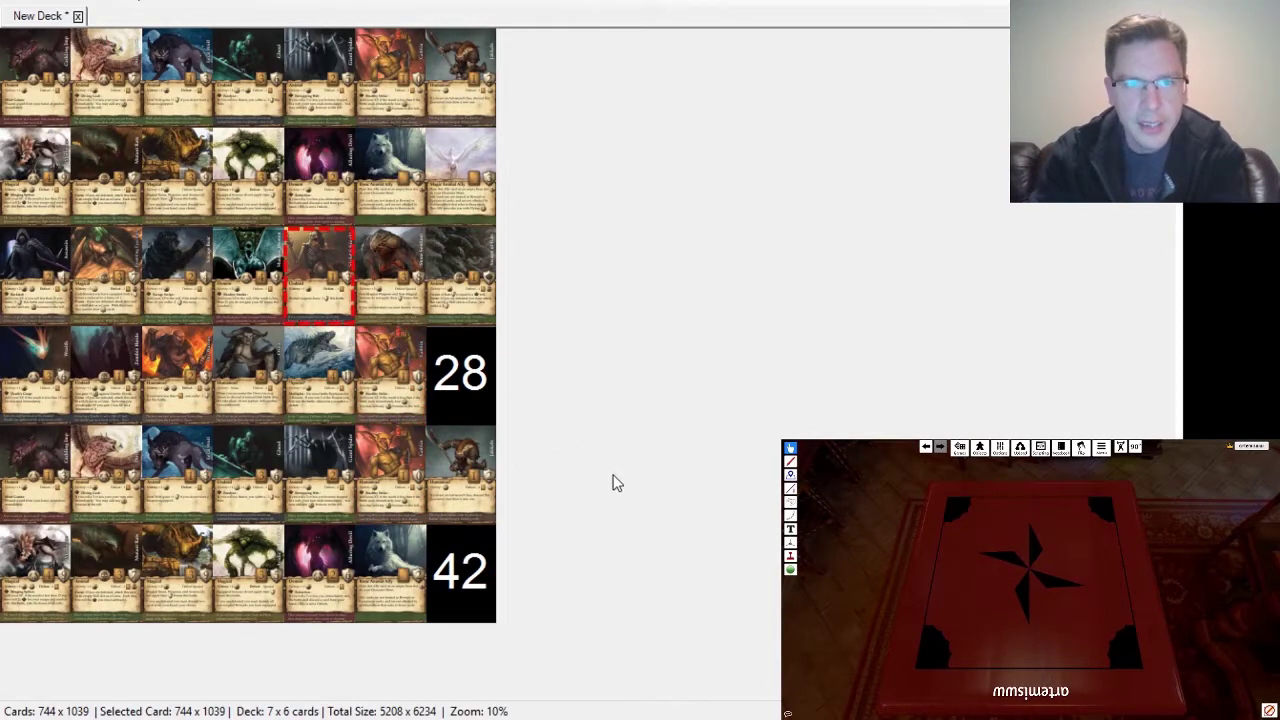
{"action": "key", "text": "Right"}
{"action": "key", "text": "ctrl+v"}
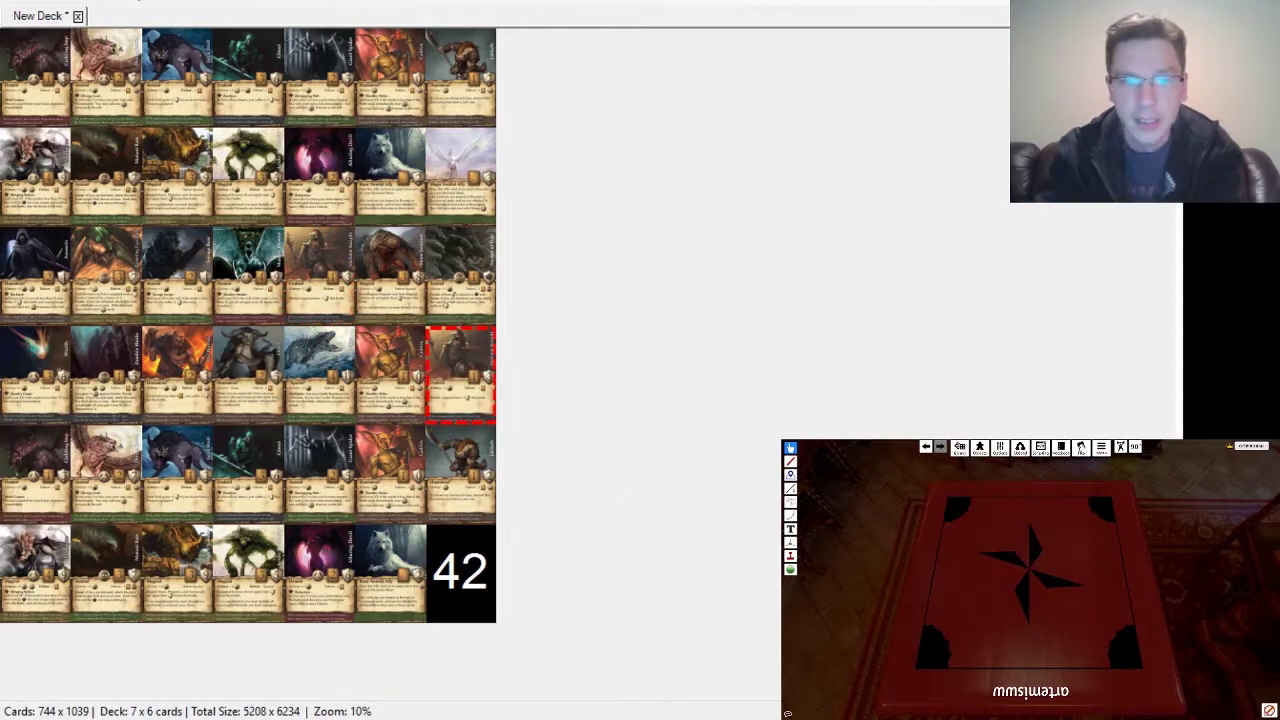
{"action": "key", "text": "Down"}
{"action": "key", "text": "Down"}
{"action": "key", "text": "Left"}
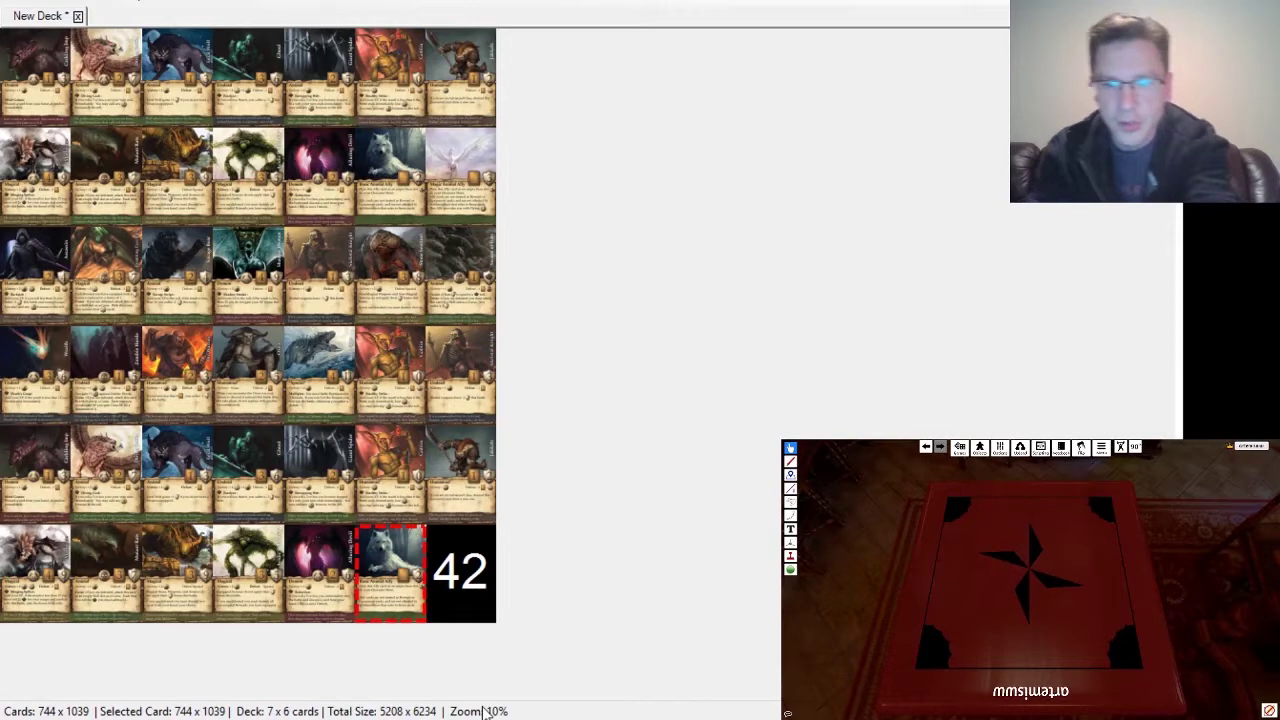
{"action": "key", "text": "Delete"}
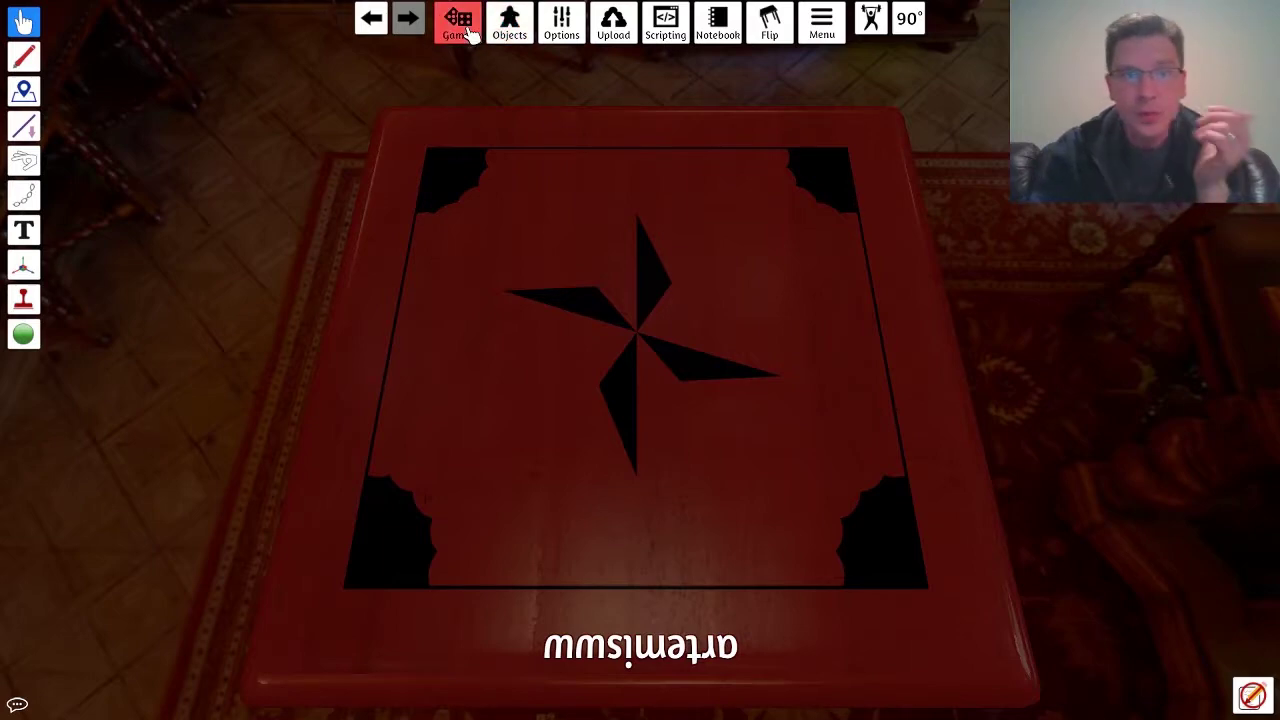
{"action": "left_click", "coordinate": [468, 32]}
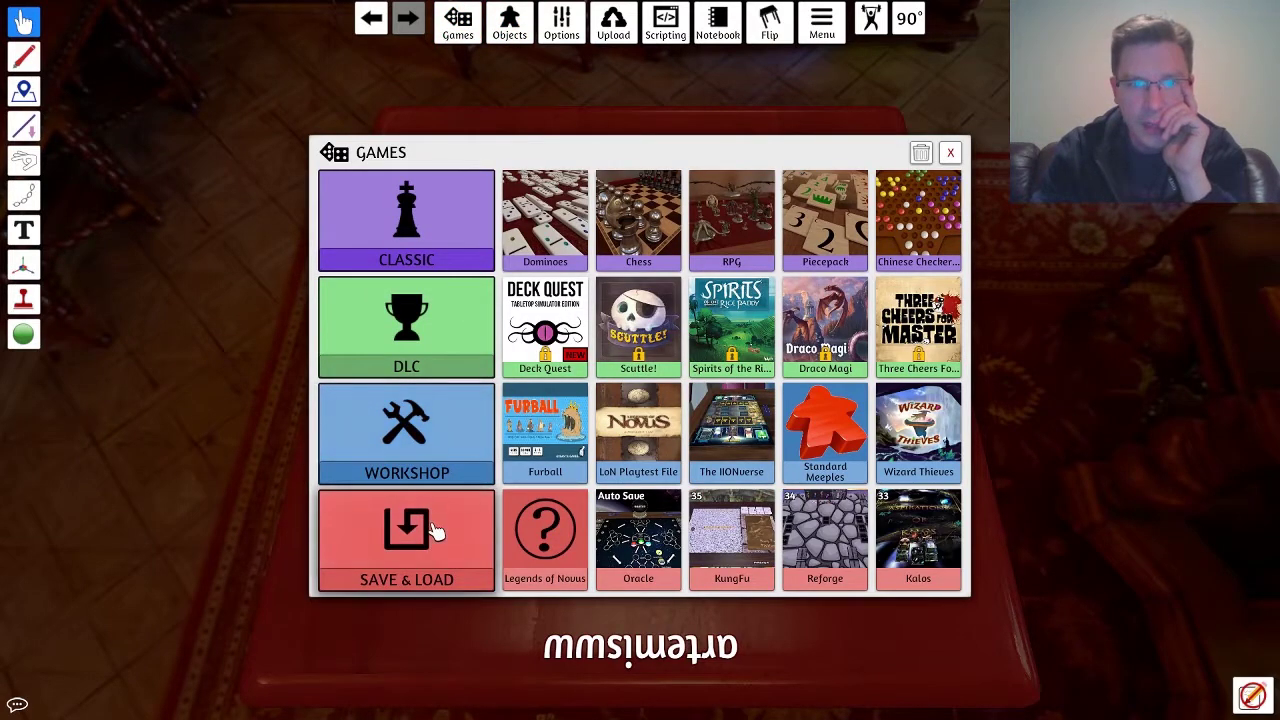
{"action": "left_click", "coordinate": [950, 152]}
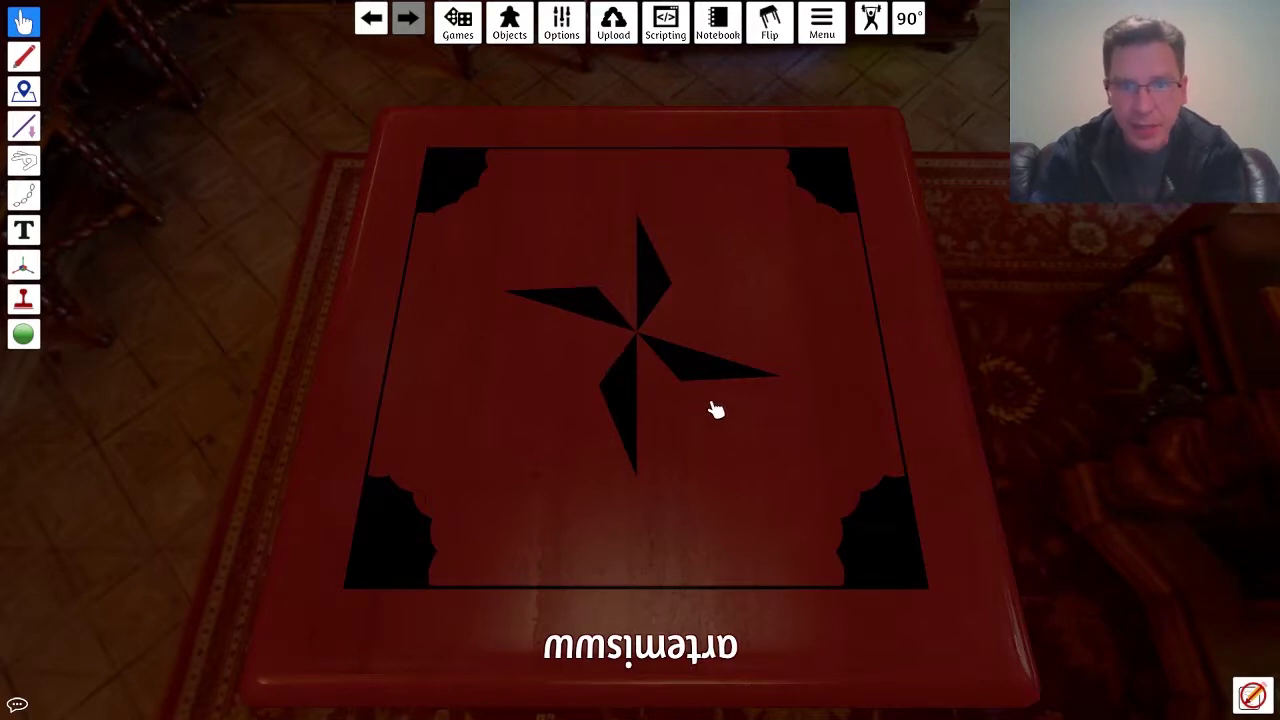
{"action": "scroll", "coordinate": [680, 409], "scroll_direction": "up", "scroll_amount": 2}
{"action": "scroll", "coordinate": [680, 409], "scroll_direction": "down", "scroll_amount": 4}
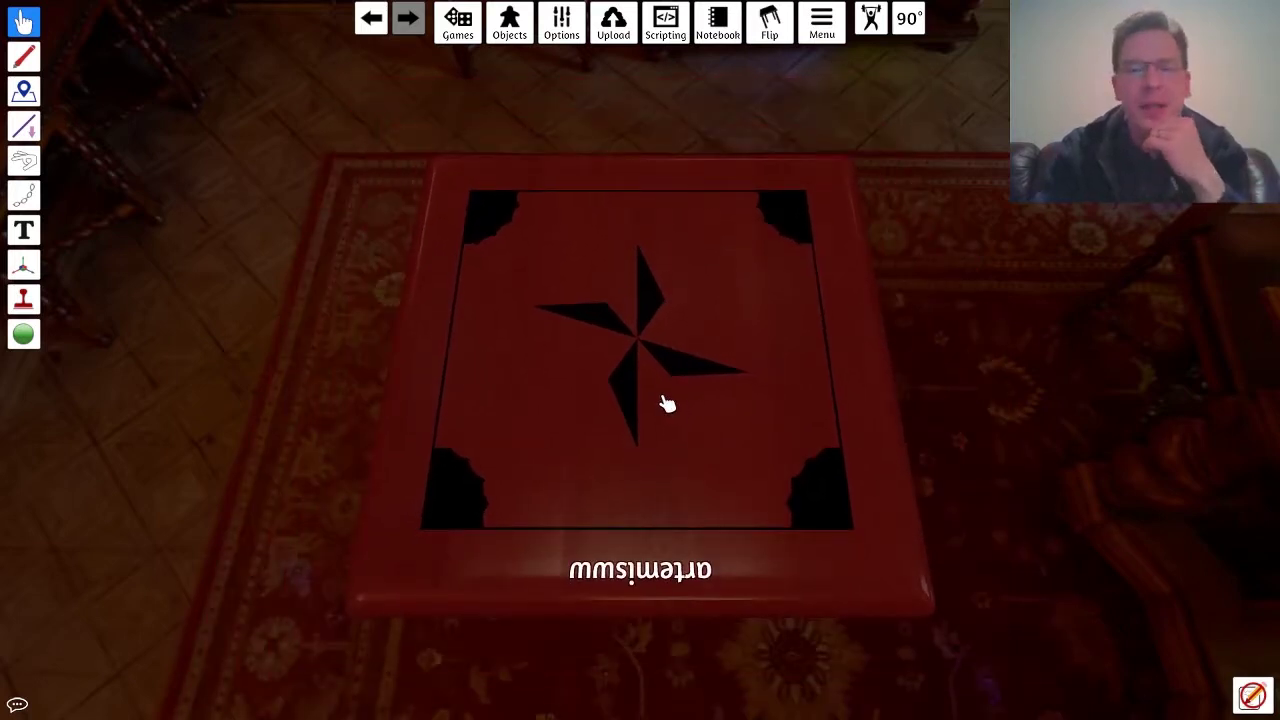
Show the Cards category under Objects > Components
{"action": "left_click", "coordinate": [510, 30]}
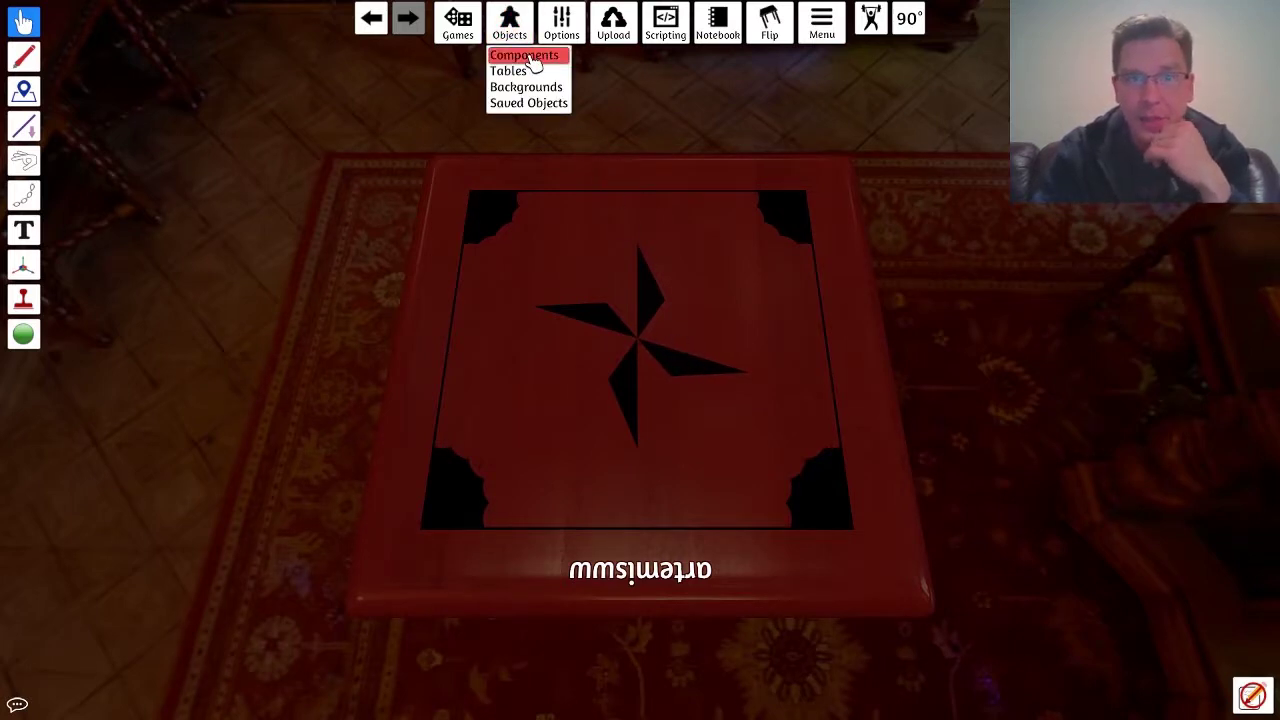
{"action": "left_click", "coordinate": [525, 57]}
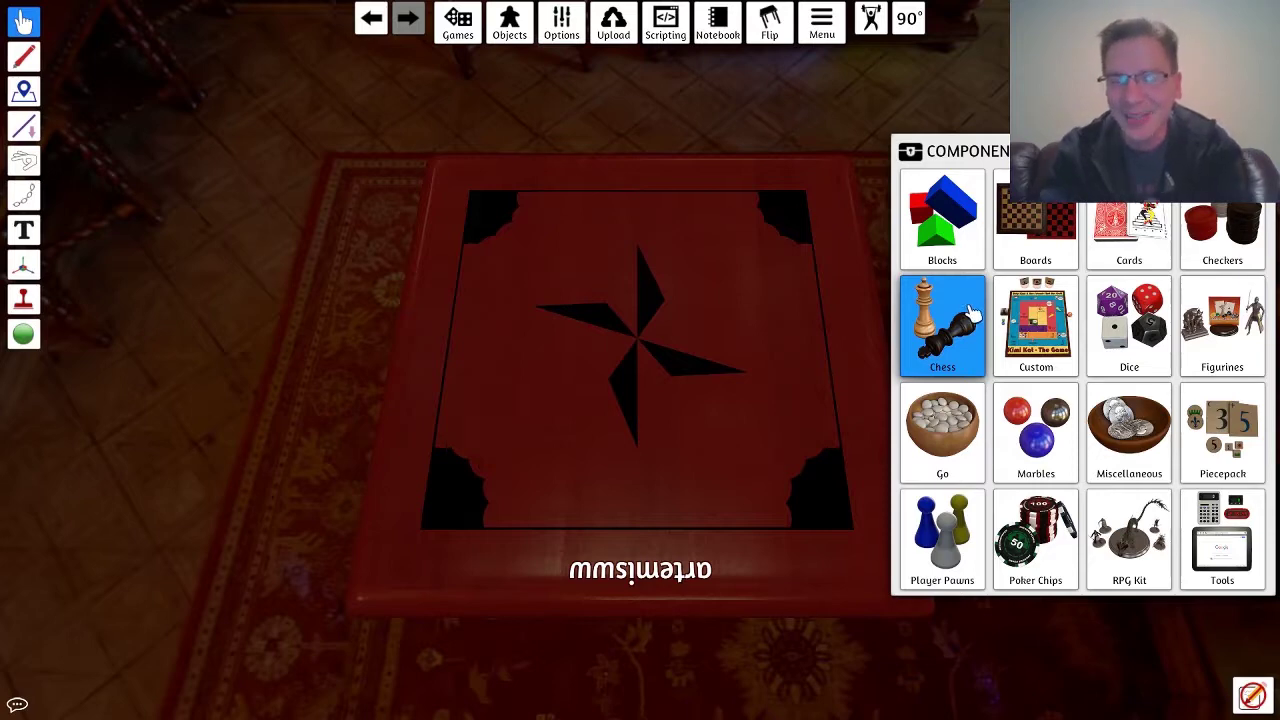
{"action": "left_click", "coordinate": [1147, 235]}
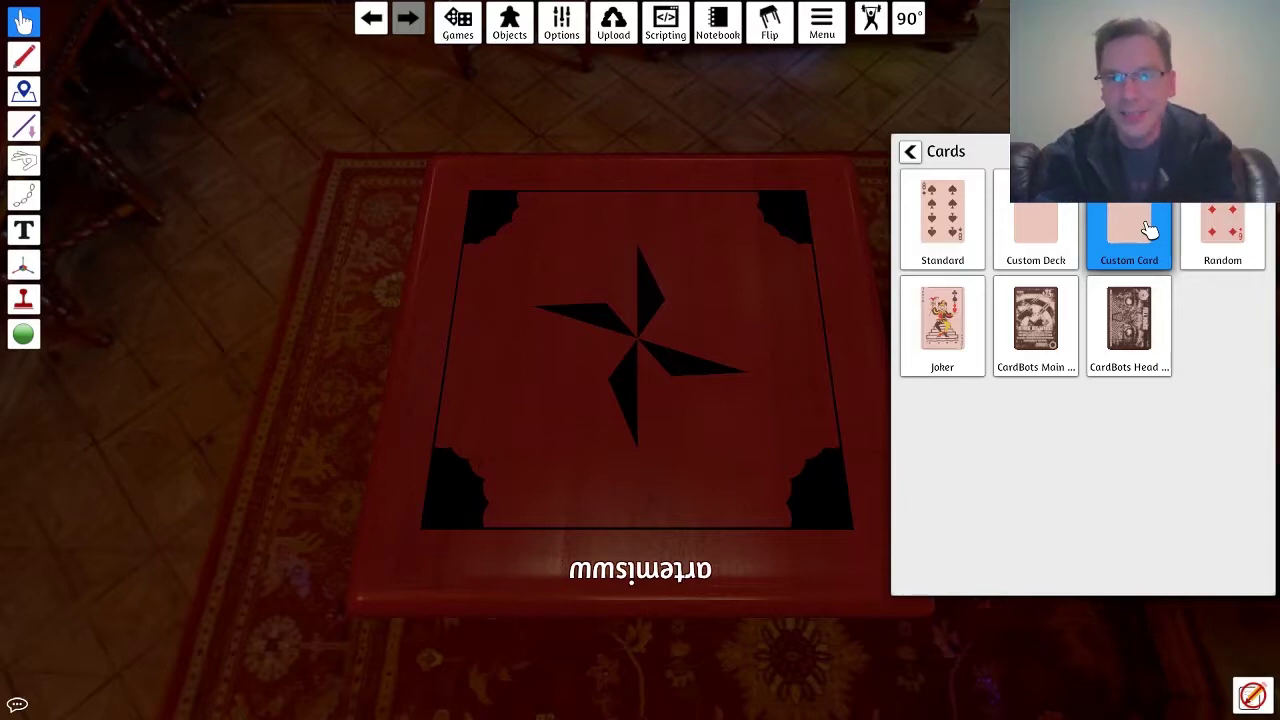
Open Custom Deck and load 000LegendsofNovusFiles\001TTS\TestDeck.png locally as the face image
{"action": "left_click", "coordinate": [1022, 216]}
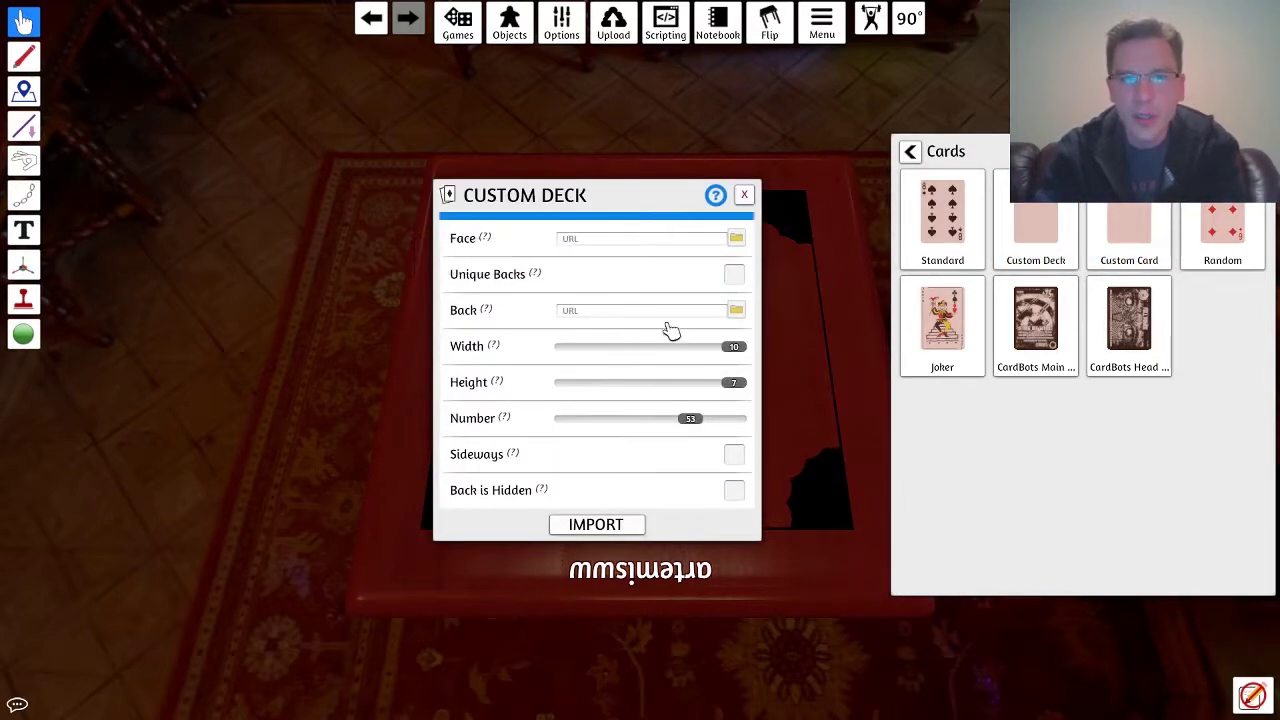
{"action": "left_click", "coordinate": [736, 241]}
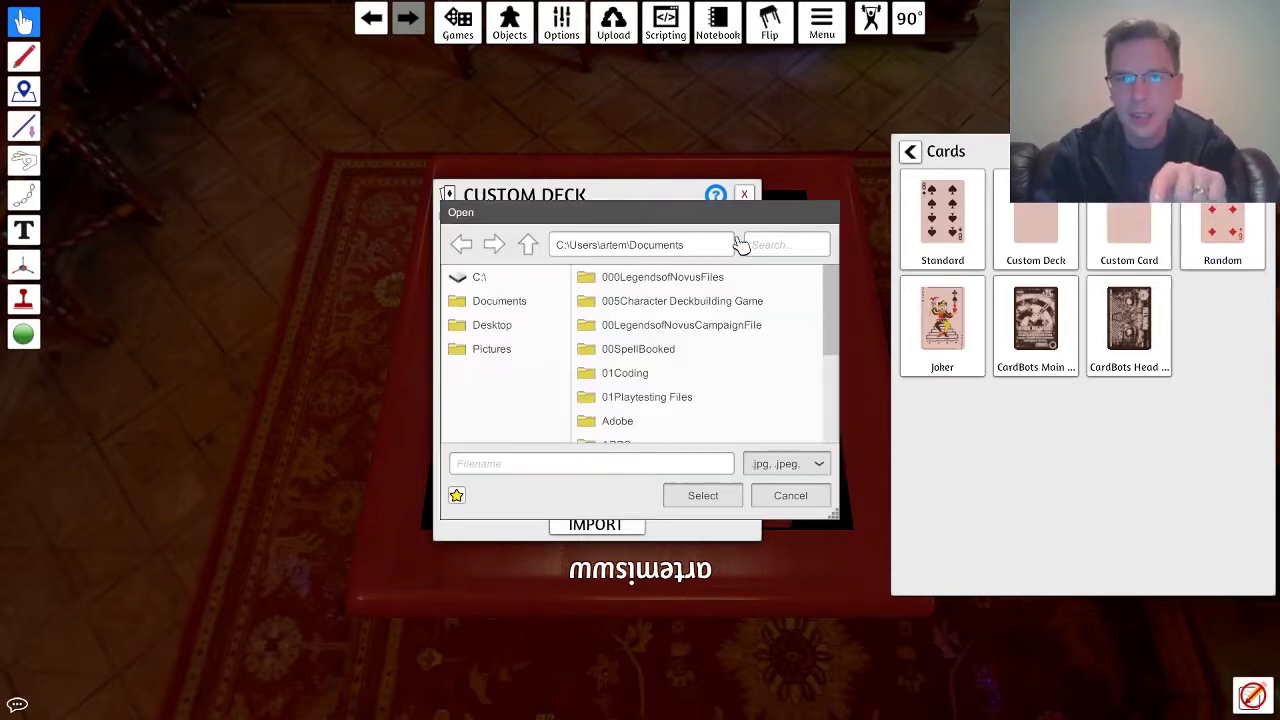
{"action": "double_click", "coordinate": [686, 287]}
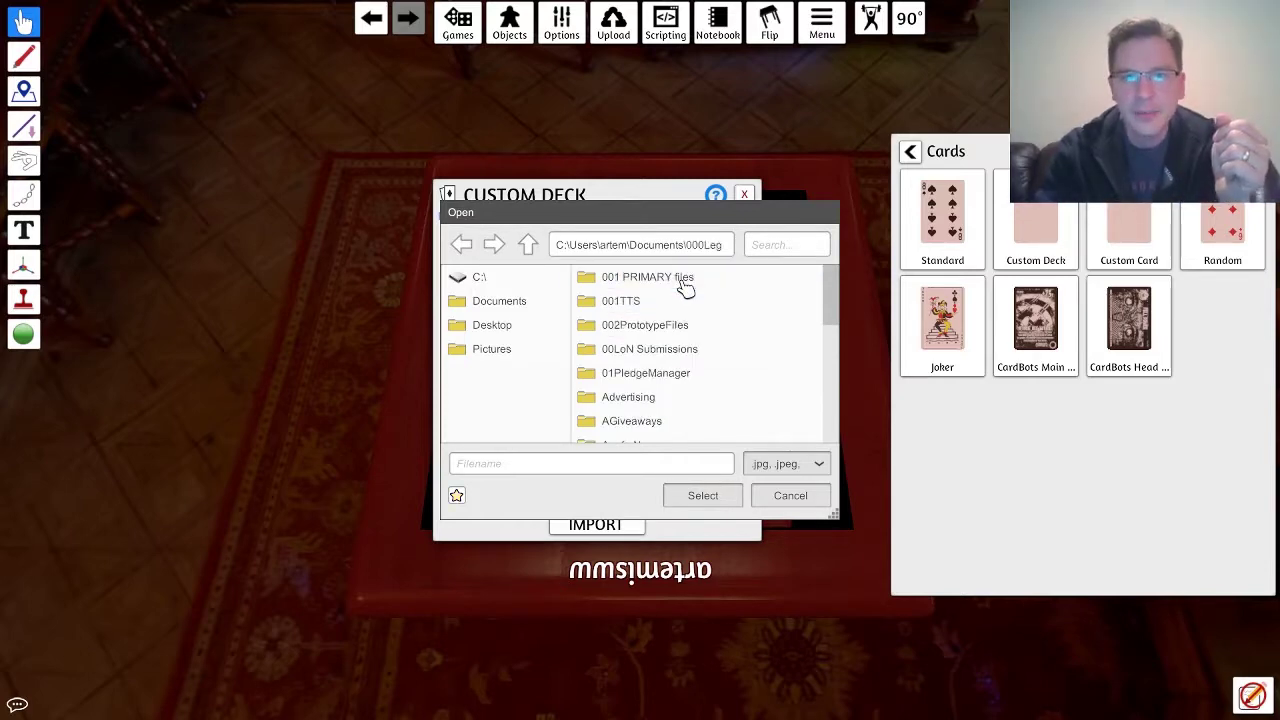
{"action": "double_click", "coordinate": [634, 306]}
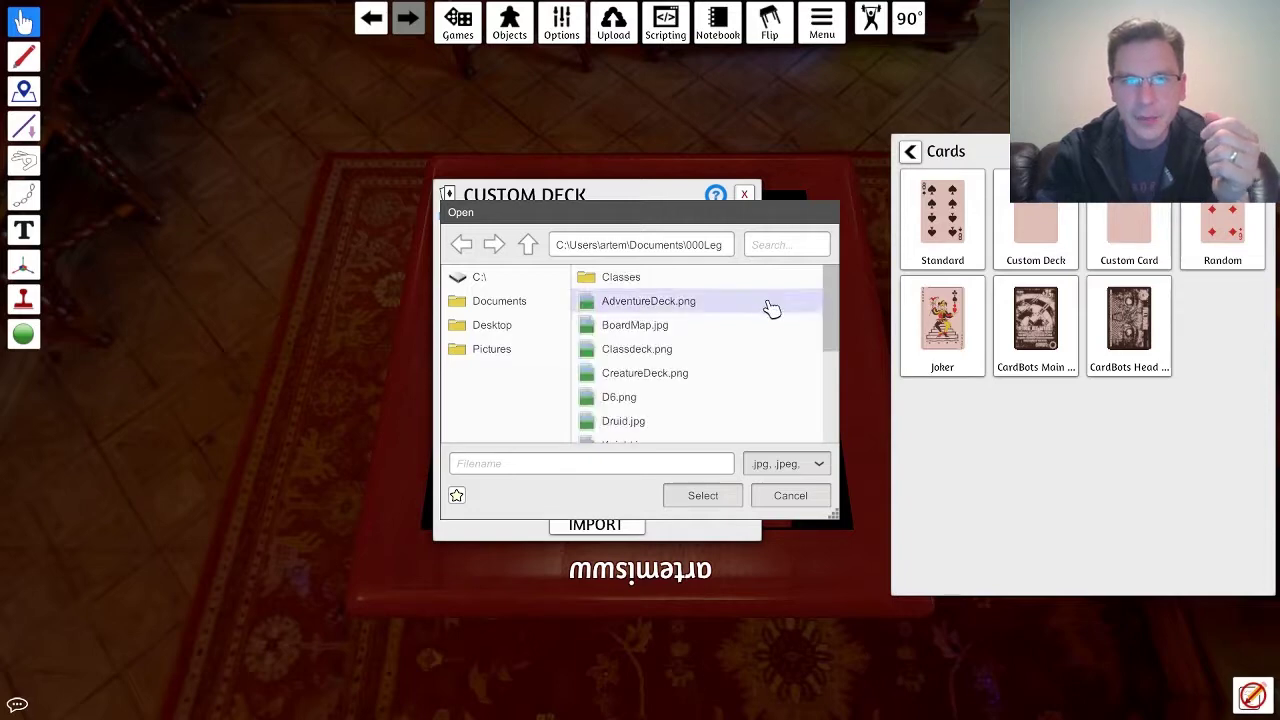
{"action": "left_click_drag", "start_coordinate": [826, 330], "coordinate": [833, 440]}
{"action": "left_click", "coordinate": [640, 410]}
{"action": "left_click", "coordinate": [703, 497]}
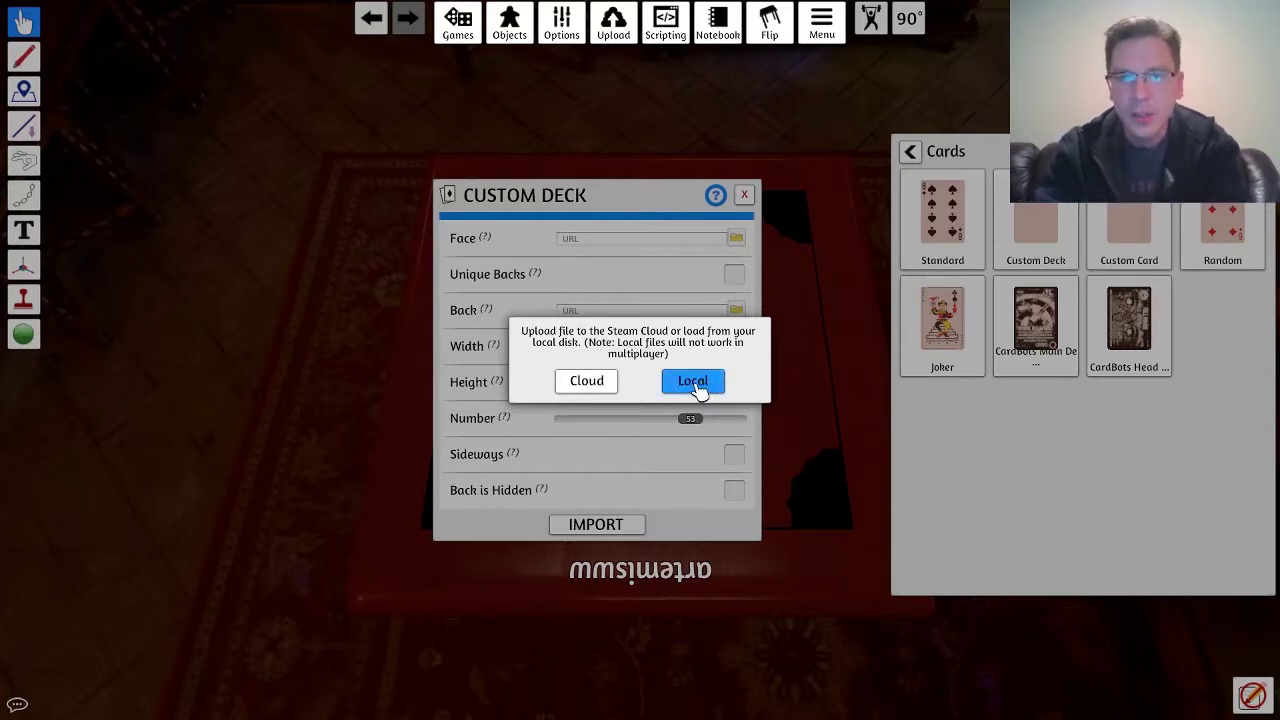
{"action": "left_click", "coordinate": [693, 381]}
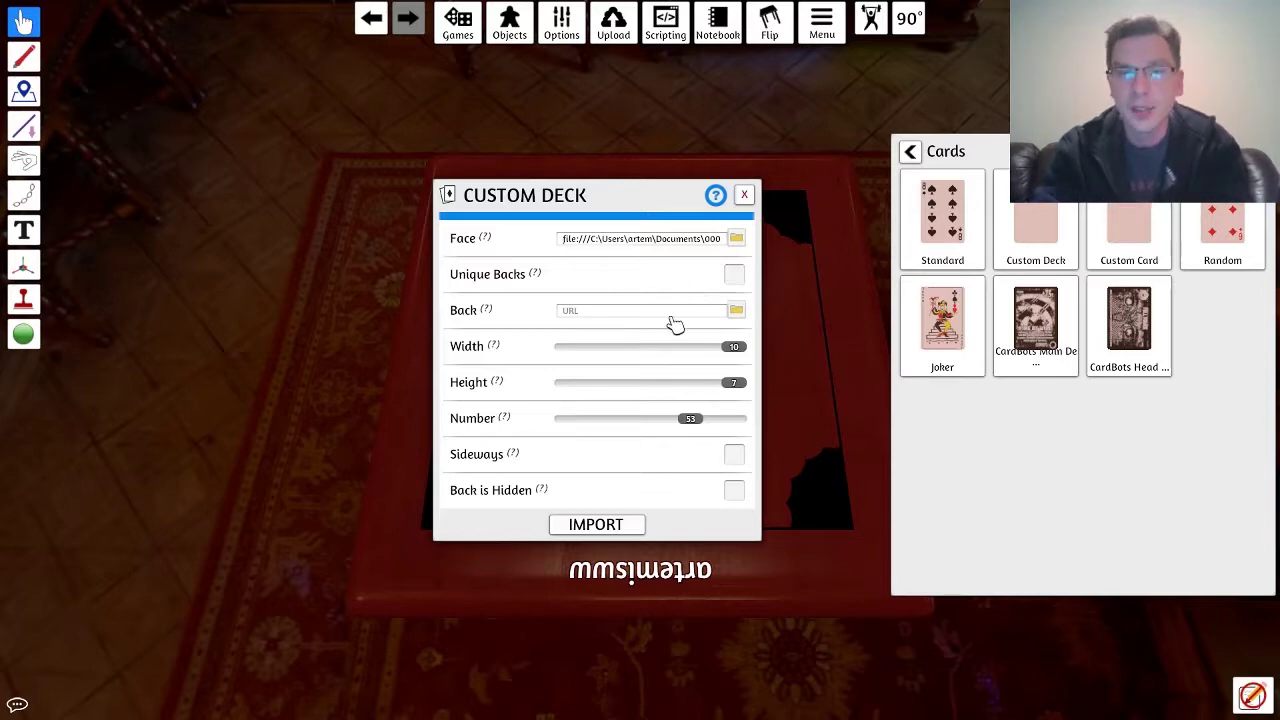
Load EncounterBack.jpg from the CardBots folder as the local back image
{"action": "left_click", "coordinate": [741, 314]}
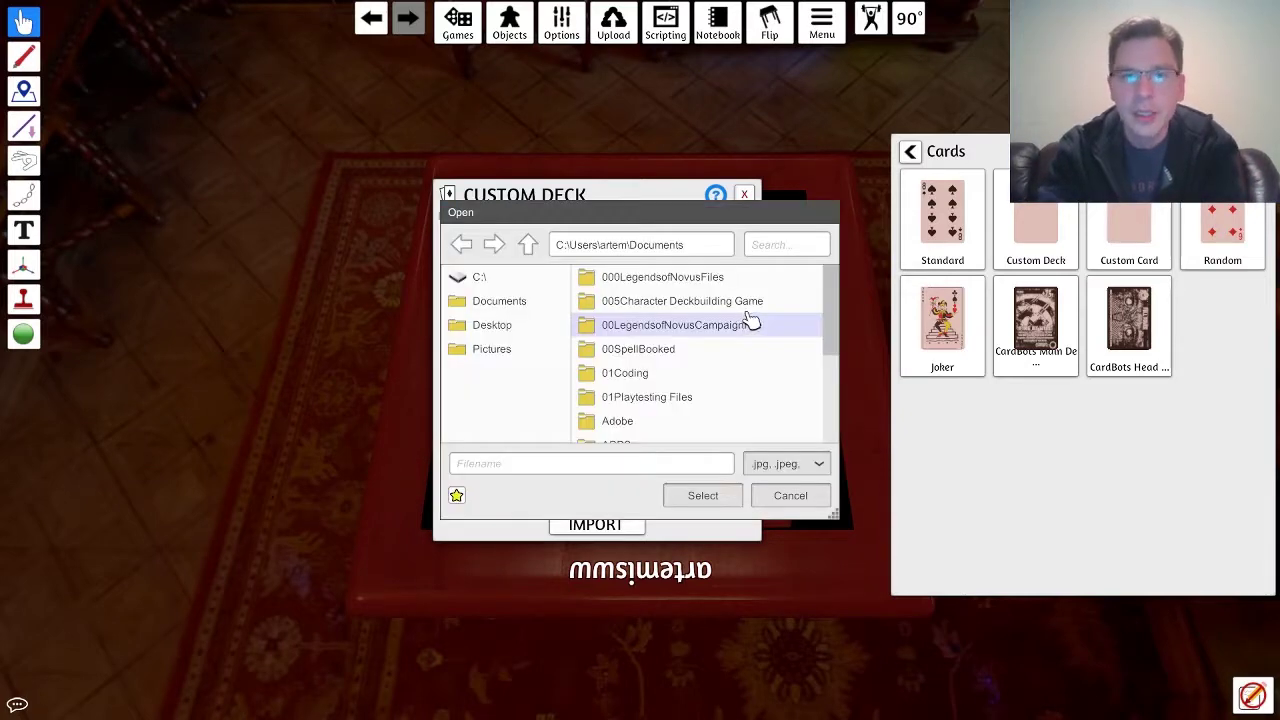
{"action": "double_click", "coordinate": [718, 280]}
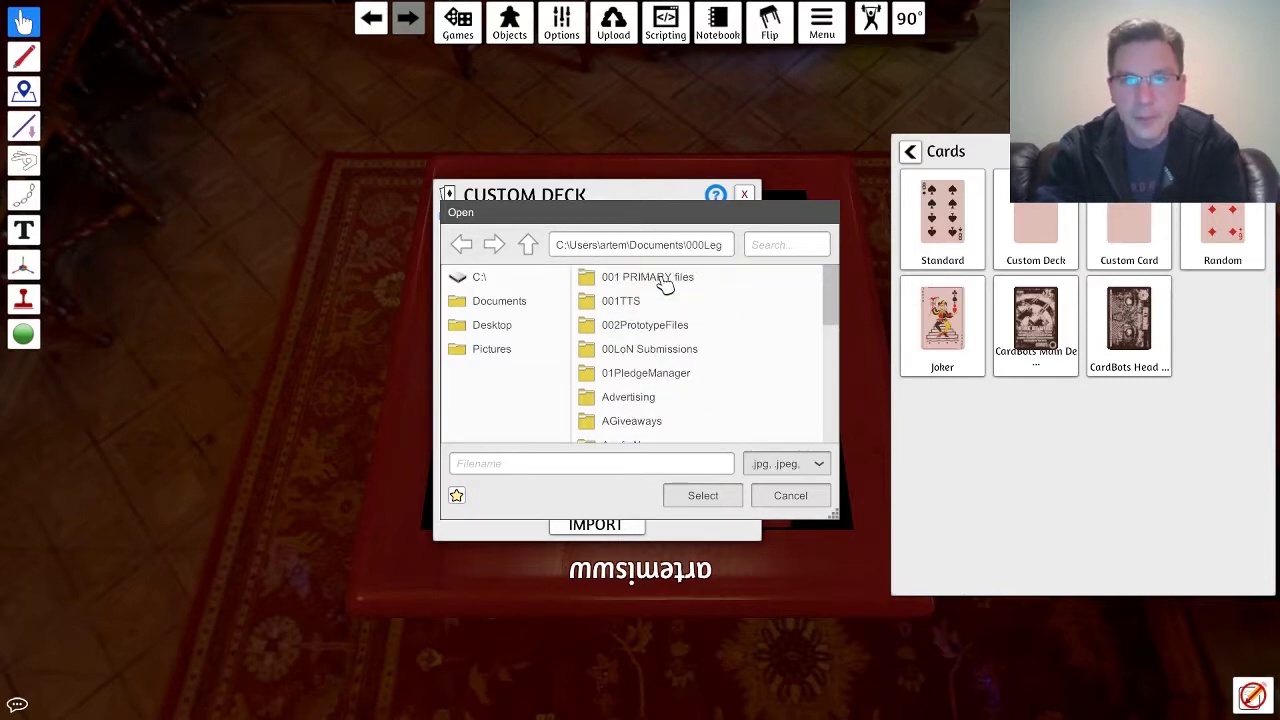
{"action": "double_click", "coordinate": [663, 283]}
{"action": "double_click", "coordinate": [646, 303]}
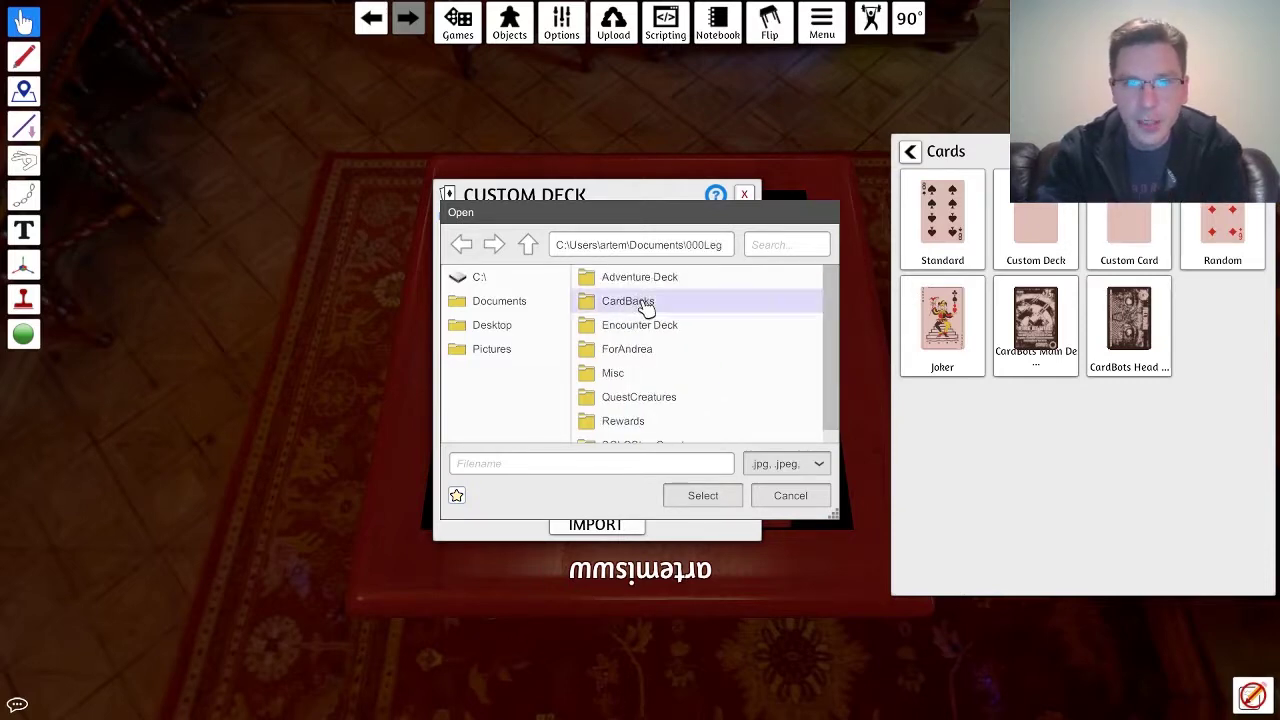
{"action": "left_click", "coordinate": [648, 352]}
{"action": "scroll", "coordinate": [834, 354], "scroll_direction": "down", "scroll_amount": 4}
{"action": "left_click", "coordinate": [652, 337]}
{"action": "left_click", "coordinate": [655, 312]}
{"action": "left_click", "coordinate": [729, 487]}
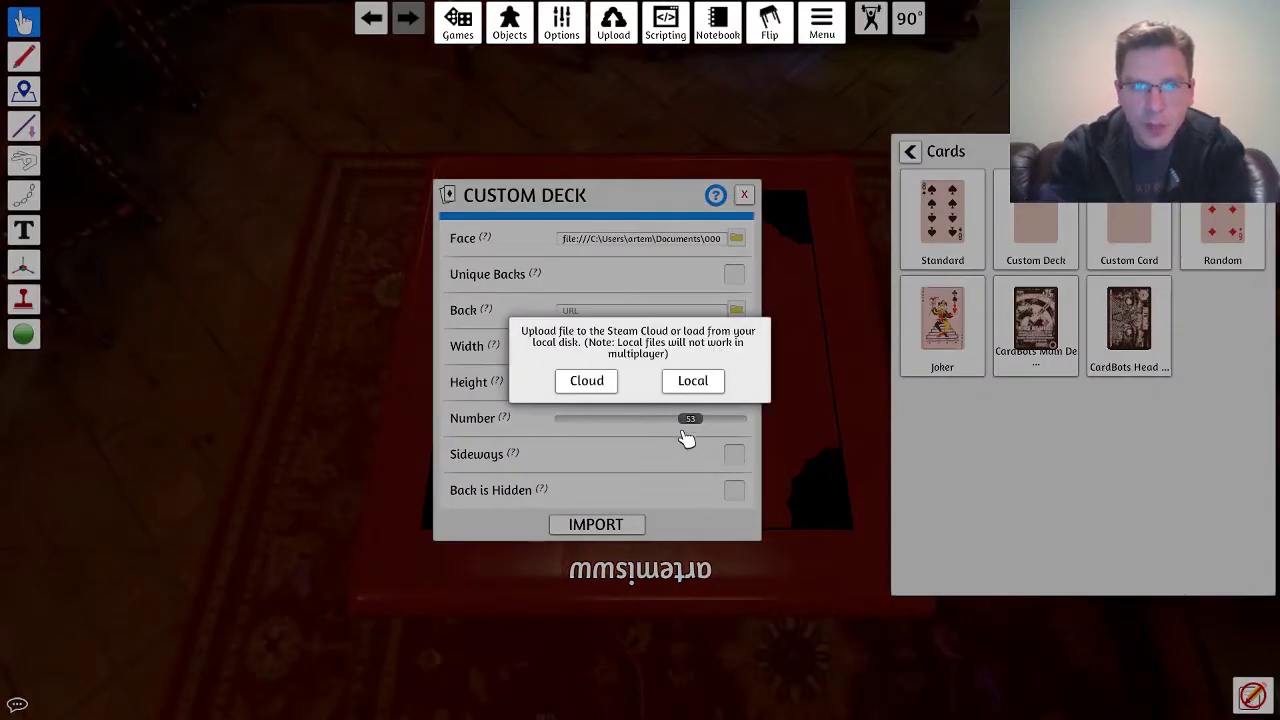
{"action": "left_click", "coordinate": [688, 381]}
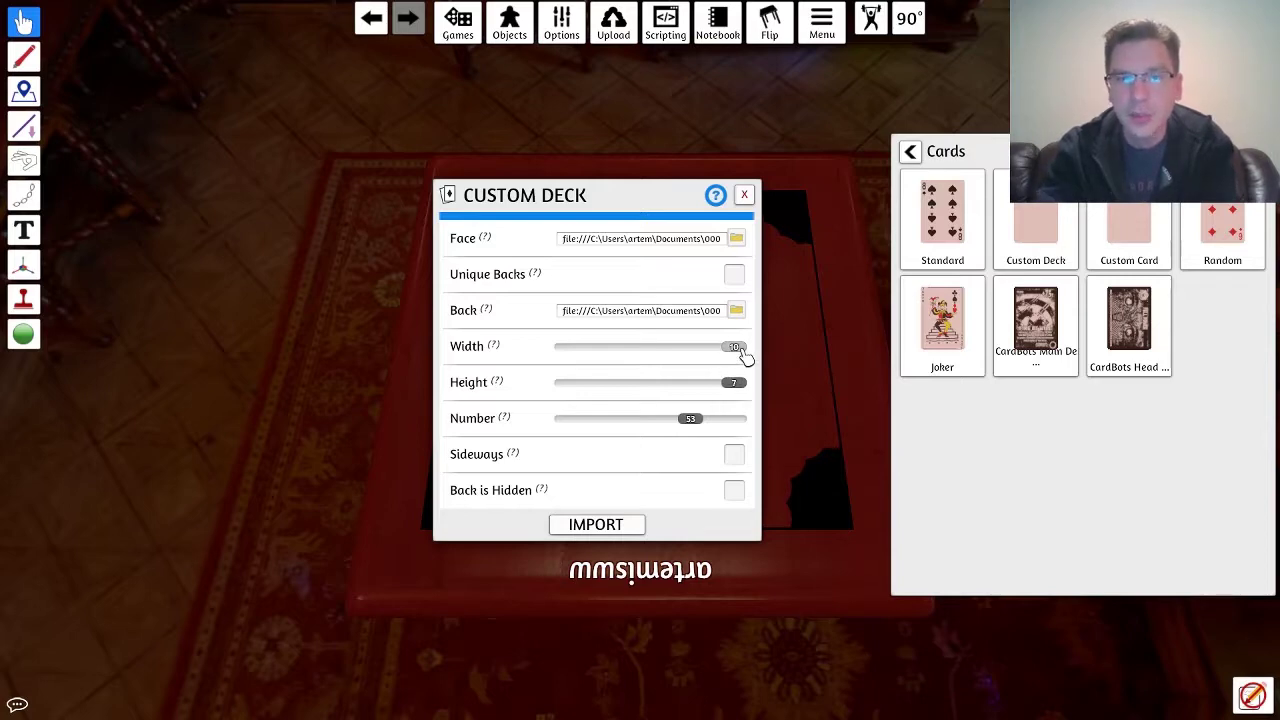
Set Width 7, Height 6 and Number 40, then import the custom deck
{"action": "left_click_drag", "start_coordinate": [742, 350], "coordinate": [716, 350]}
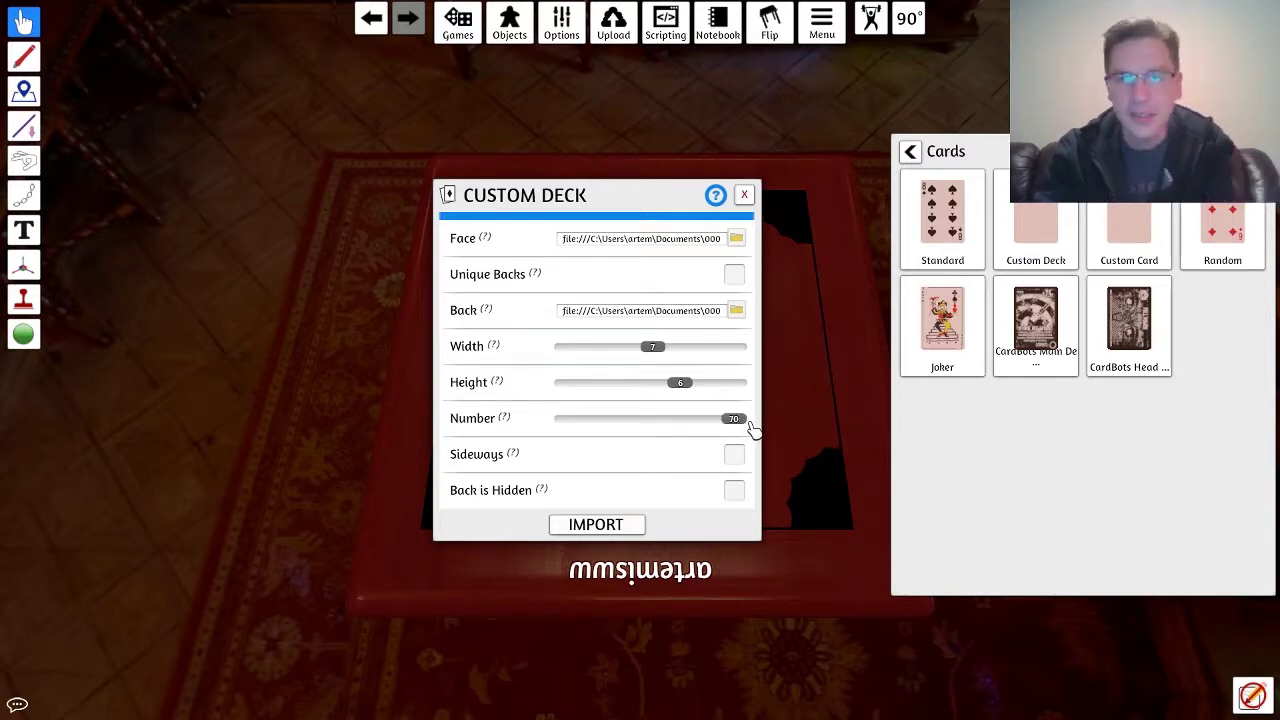
{"action": "left_click_drag", "start_coordinate": [706, 427], "coordinate": [661, 435]}
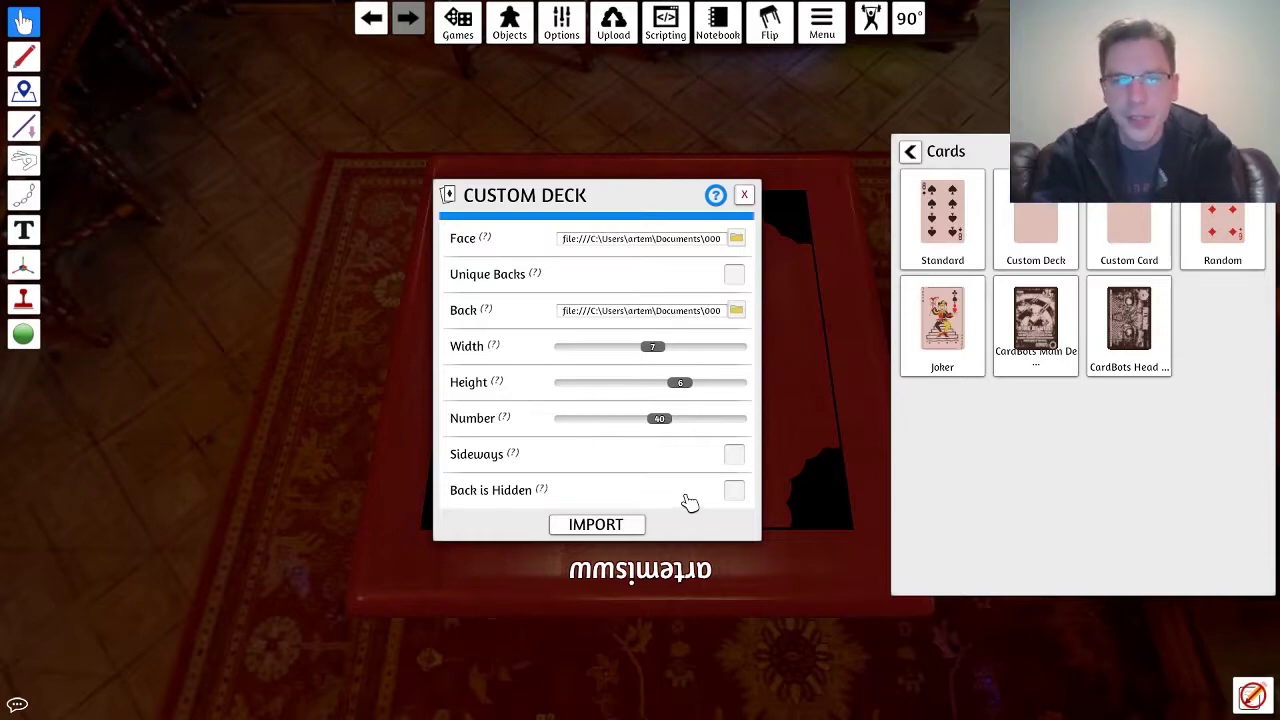
{"action": "left_click", "coordinate": [632, 526]}
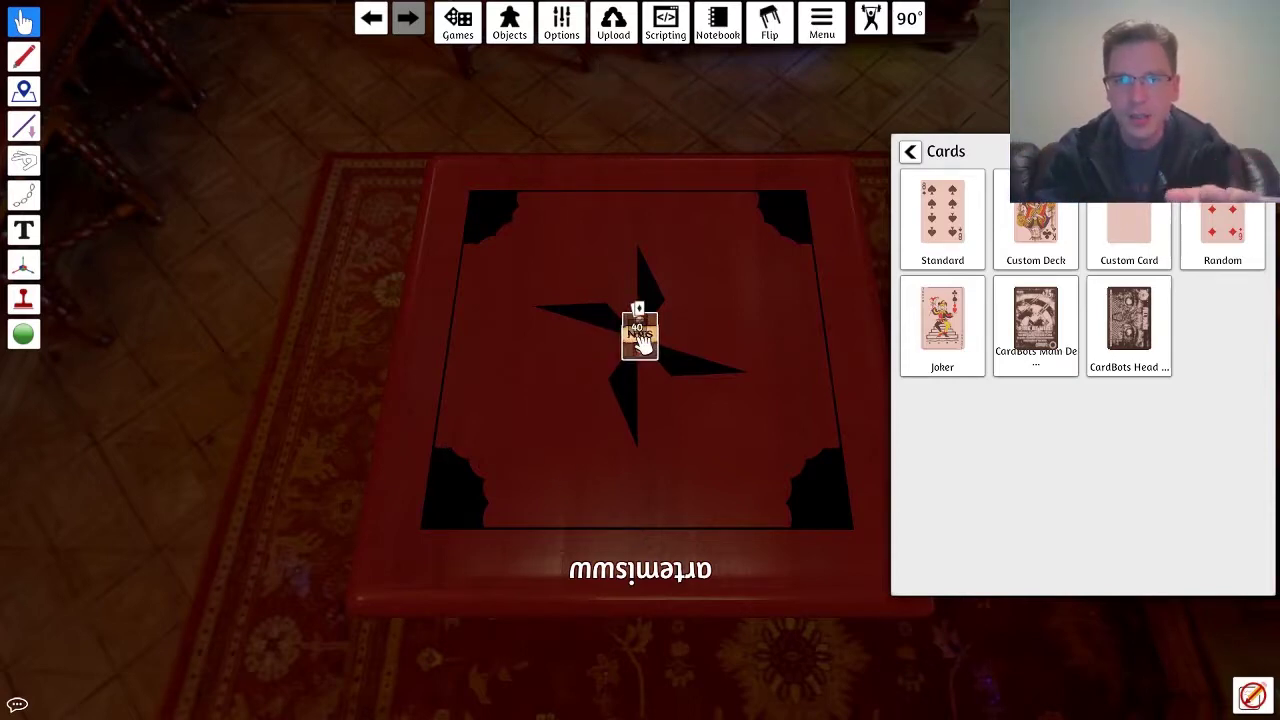
Deal seven cards off the deck, then box-select them and group them with G
{"action": "left_click_drag", "start_coordinate": [640, 340], "coordinate": [693, 340]}
{"action": "left_click_drag", "start_coordinate": [645, 335], "coordinate": [733, 425]}
{"action": "left_click_drag", "start_coordinate": [640, 340], "coordinate": [614, 359]}
{"action": "left_click_drag", "start_coordinate": [600, 408], "coordinate": [588, 408]}
{"action": "scroll", "coordinate": [686, 423], "scroll_direction": "up", "scroll_amount": 4}
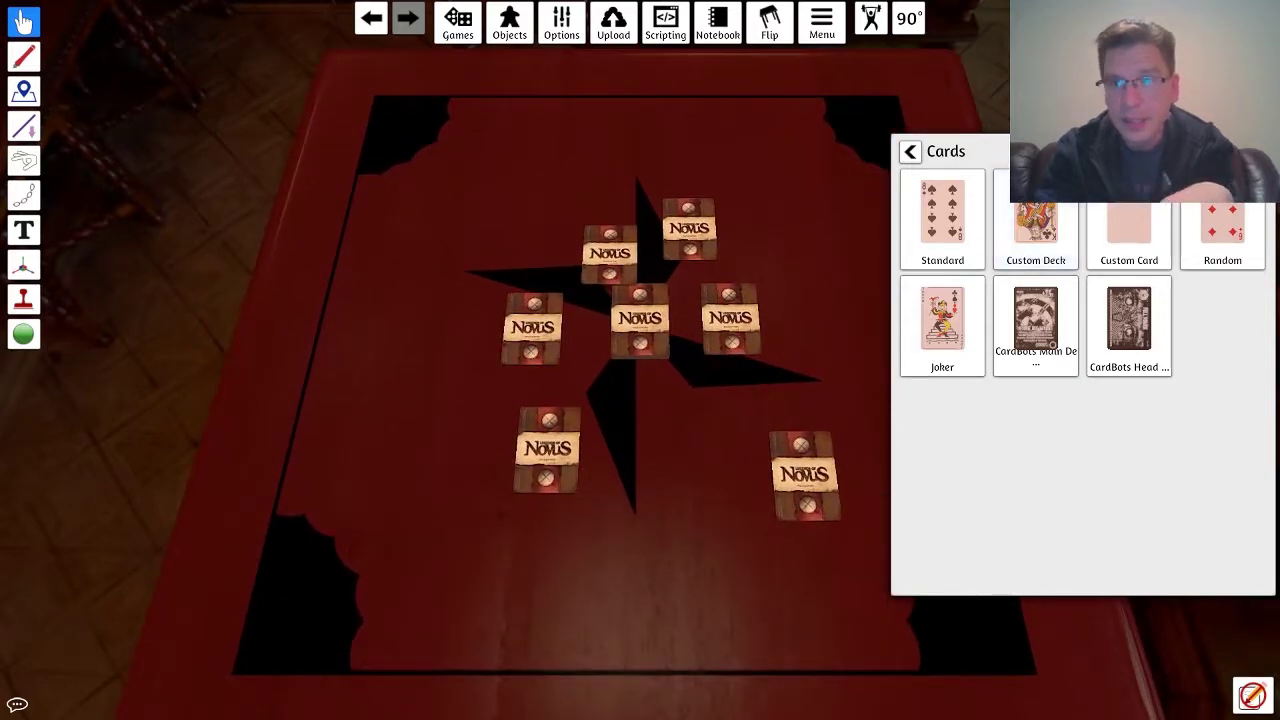
{"action": "left_click", "coordinate": [666, 443]}
{"action": "left_click_drag", "start_coordinate": [468, 195], "coordinate": [898, 592]}
{"action": "key", "text": "g"}
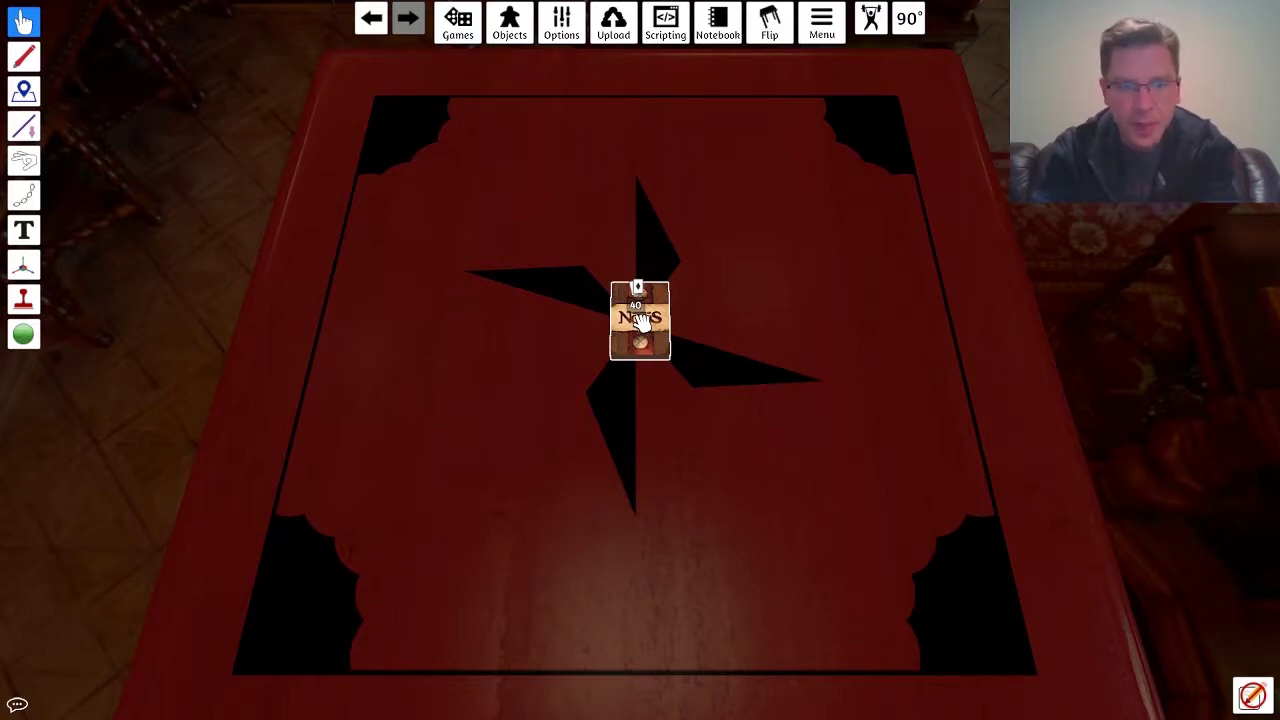
Deal eight cards around the deck, from Alluring Devil and Acidic Deformity to Goblin and Giant Spider
{"action": "scroll", "coordinate": [640, 322], "scroll_direction": "up", "scroll_amount": 5}
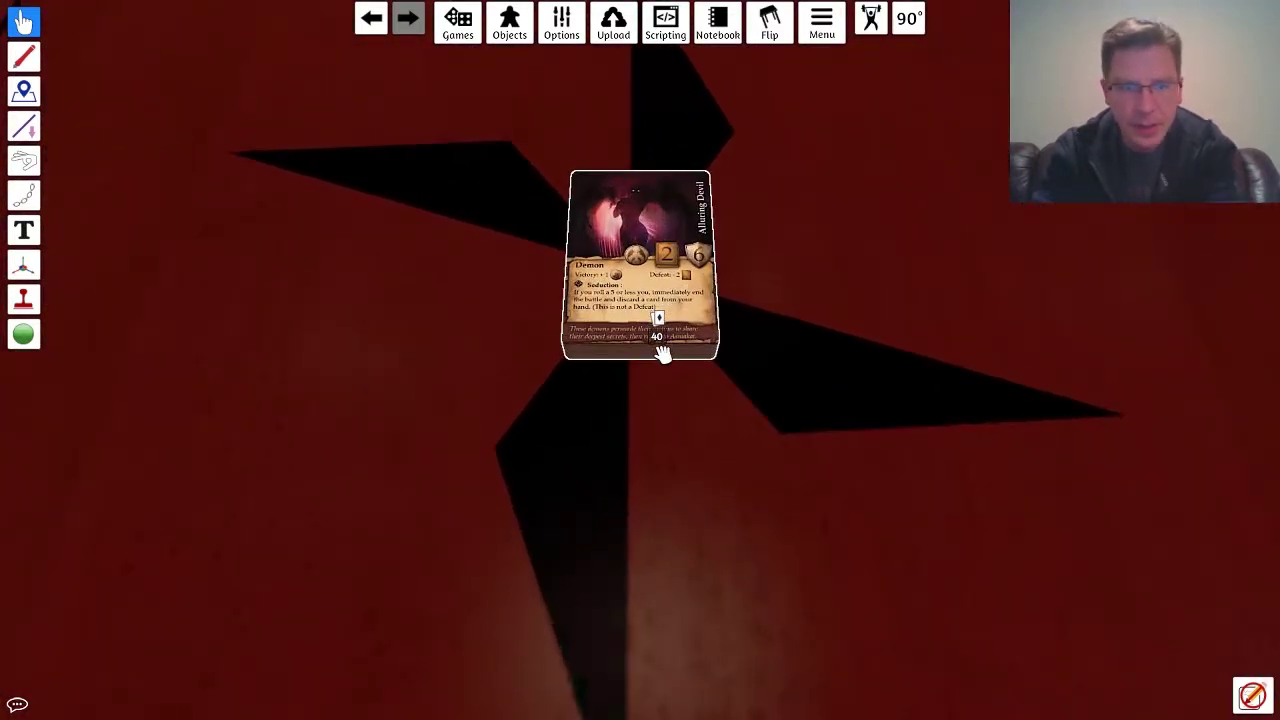
{"action": "scroll", "coordinate": [624, 456], "scroll_direction": "up", "scroll_amount": 2}
{"action": "left_click_drag", "start_coordinate": [463, 394], "coordinate": [390, 395]}
{"action": "left_click_drag", "start_coordinate": [797, 372], "coordinate": [1160, 350]}
{"action": "left_click_drag", "start_coordinate": [370, 395], "coordinate": [370, 400]}
{"action": "left_click_drag", "start_coordinate": [640, 245], "coordinate": [625, 125]}
{"action": "left_click_drag", "start_coordinate": [625, 400], "coordinate": [955, 70]}
{"action": "scroll", "coordinate": [690, 330], "scroll_direction": "down", "scroll_amount": 5}
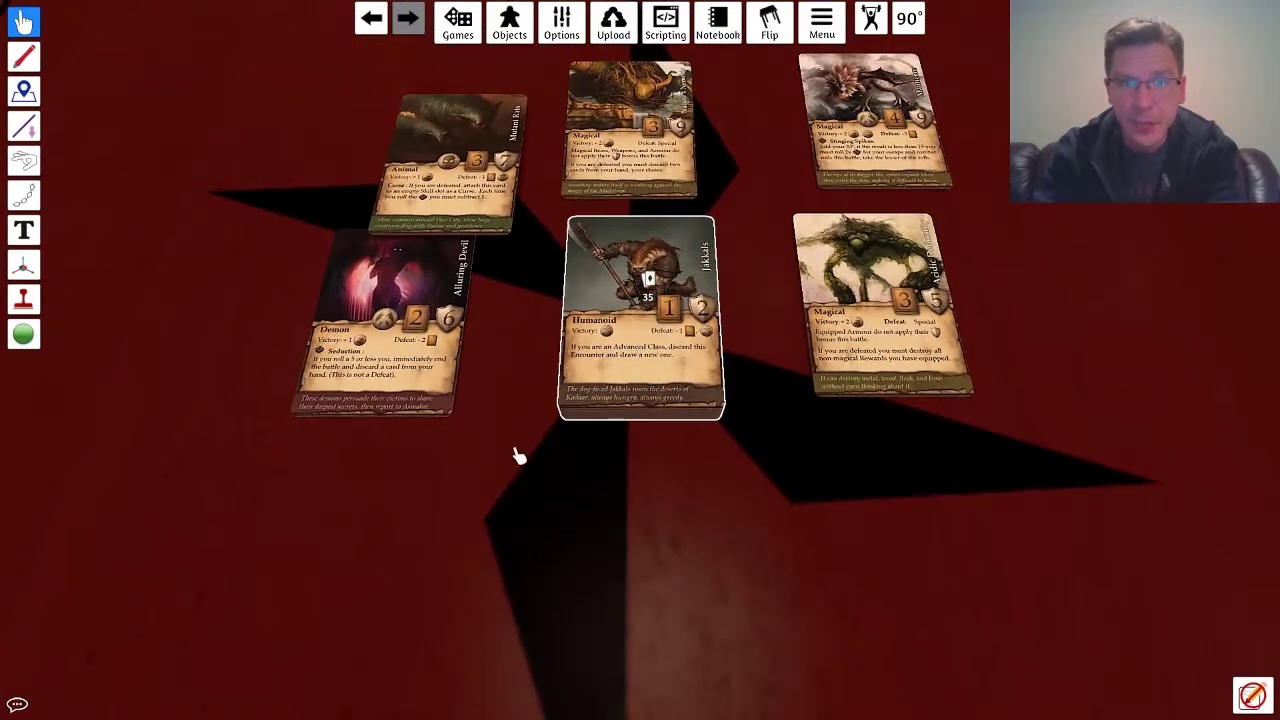
{"action": "left_click_drag", "start_coordinate": [640, 330], "coordinate": [450, 500]}
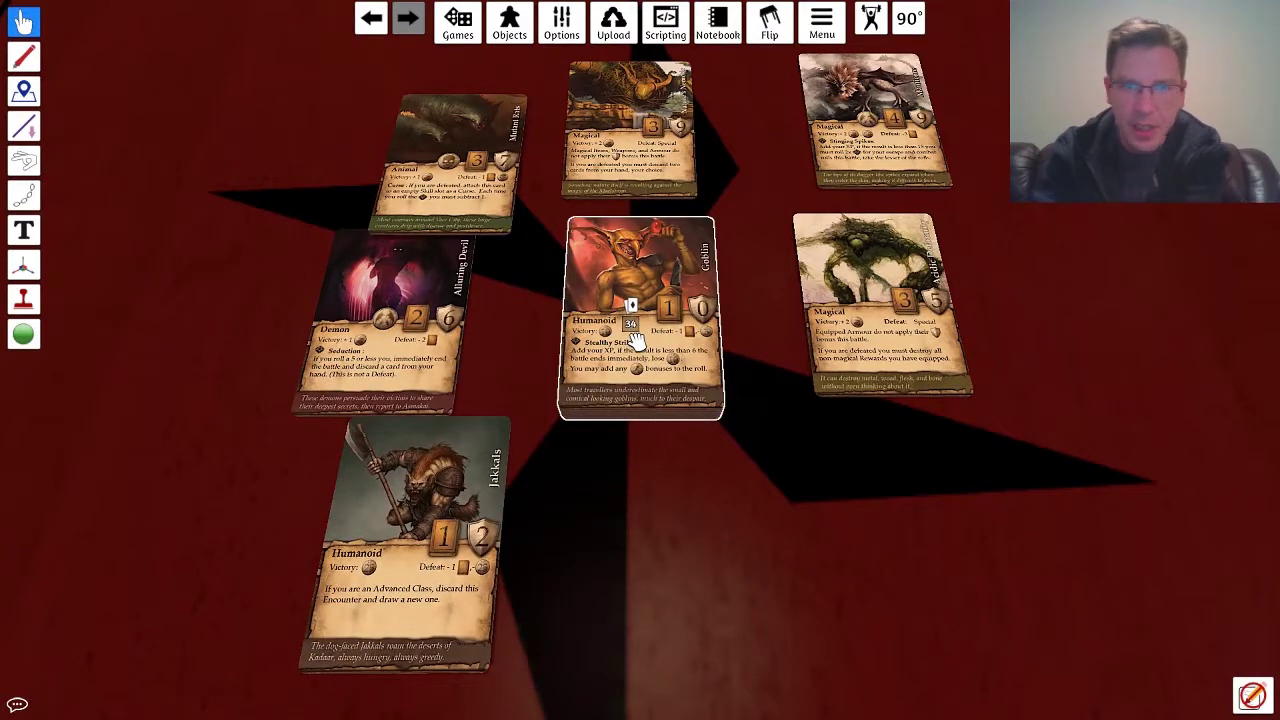
{"action": "left_click_drag", "start_coordinate": [634, 337], "coordinate": [648, 532]}
{"action": "left_click_drag", "start_coordinate": [650, 330], "coordinate": [930, 565]}
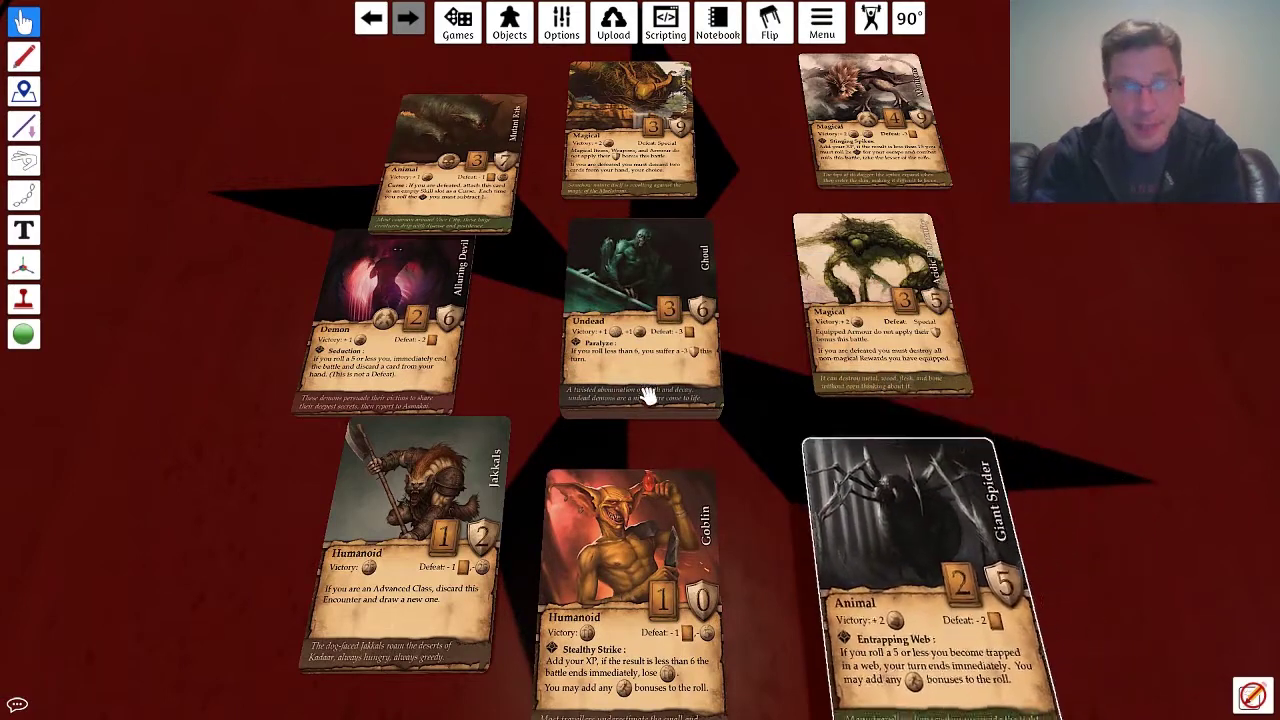
{"action": "right_click", "coordinate": [649, 270]}
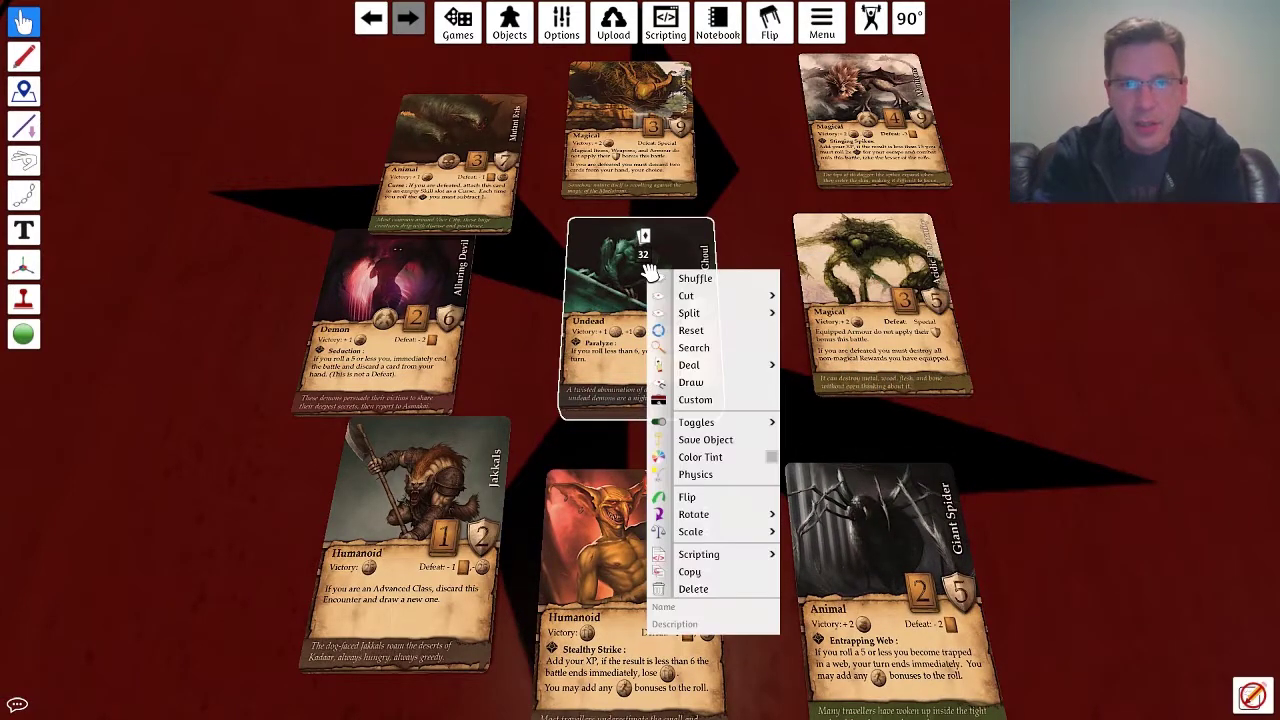
{"action": "left_click", "coordinate": [736, 350]}
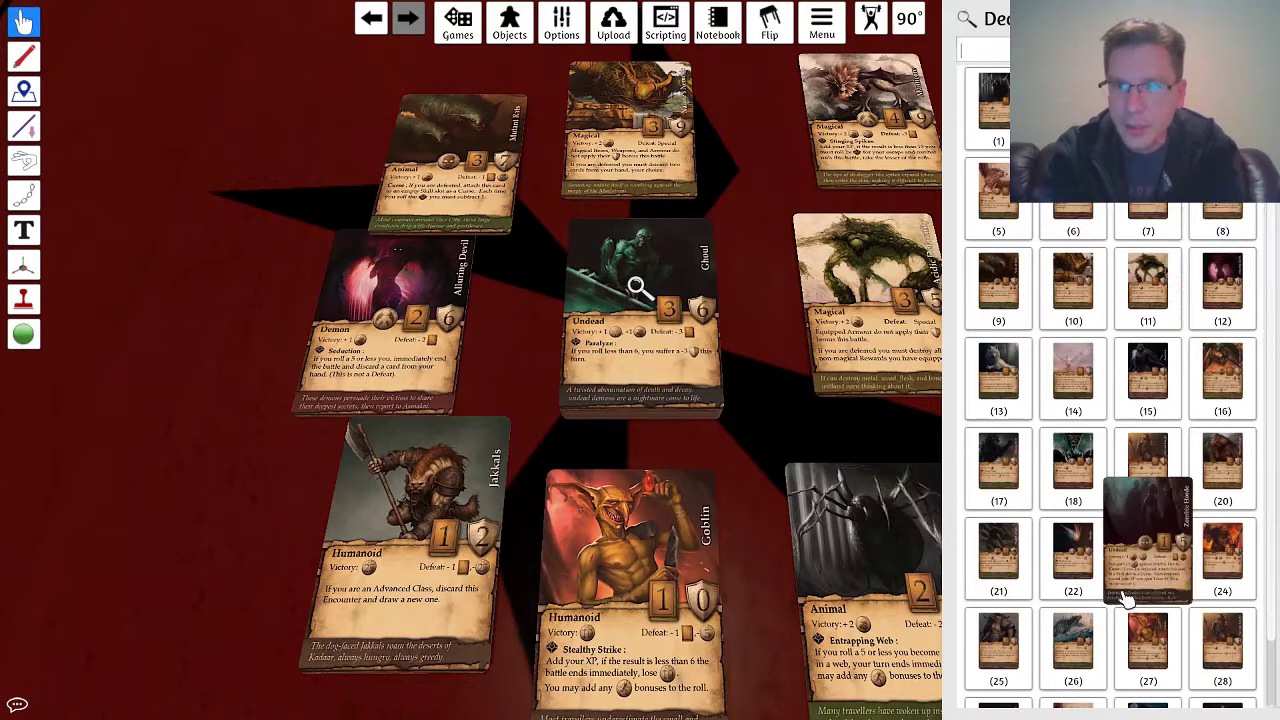
{"action": "scroll", "coordinate": [1160, 505], "scroll_direction": "down", "scroll_amount": 2}
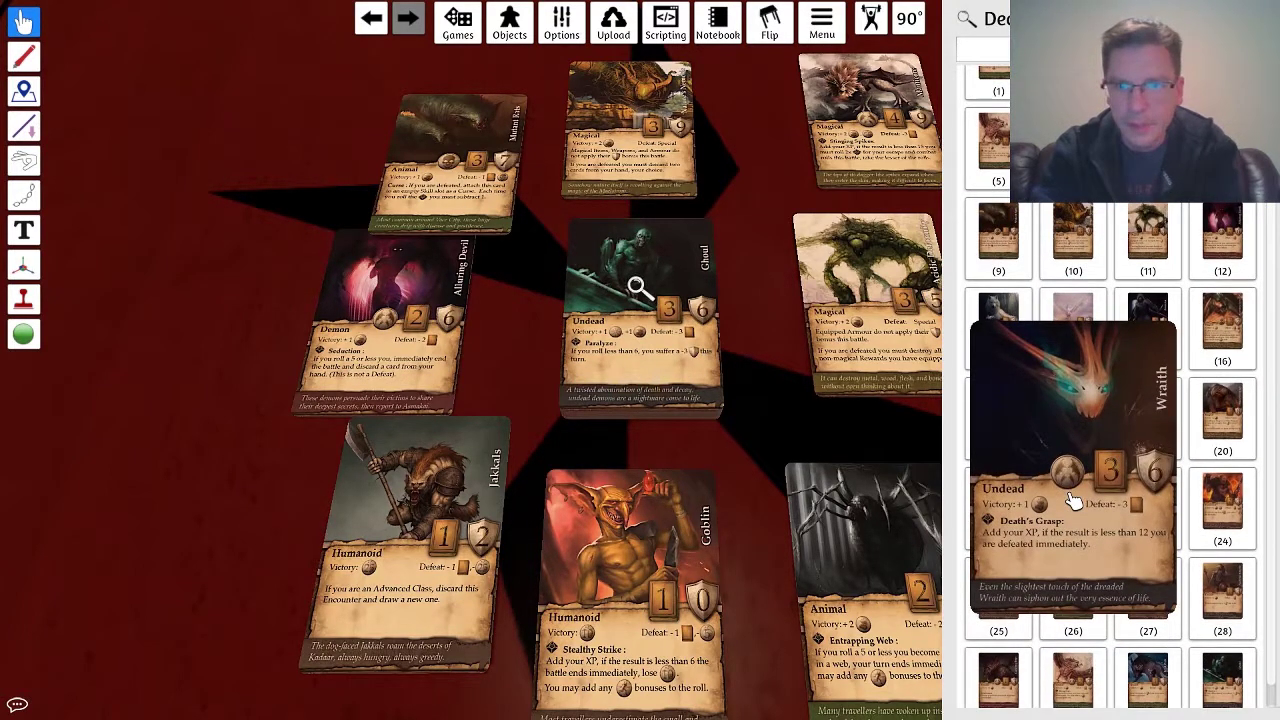
{"action": "scroll", "coordinate": [1068, 495], "scroll_direction": "up", "scroll_amount": 2}
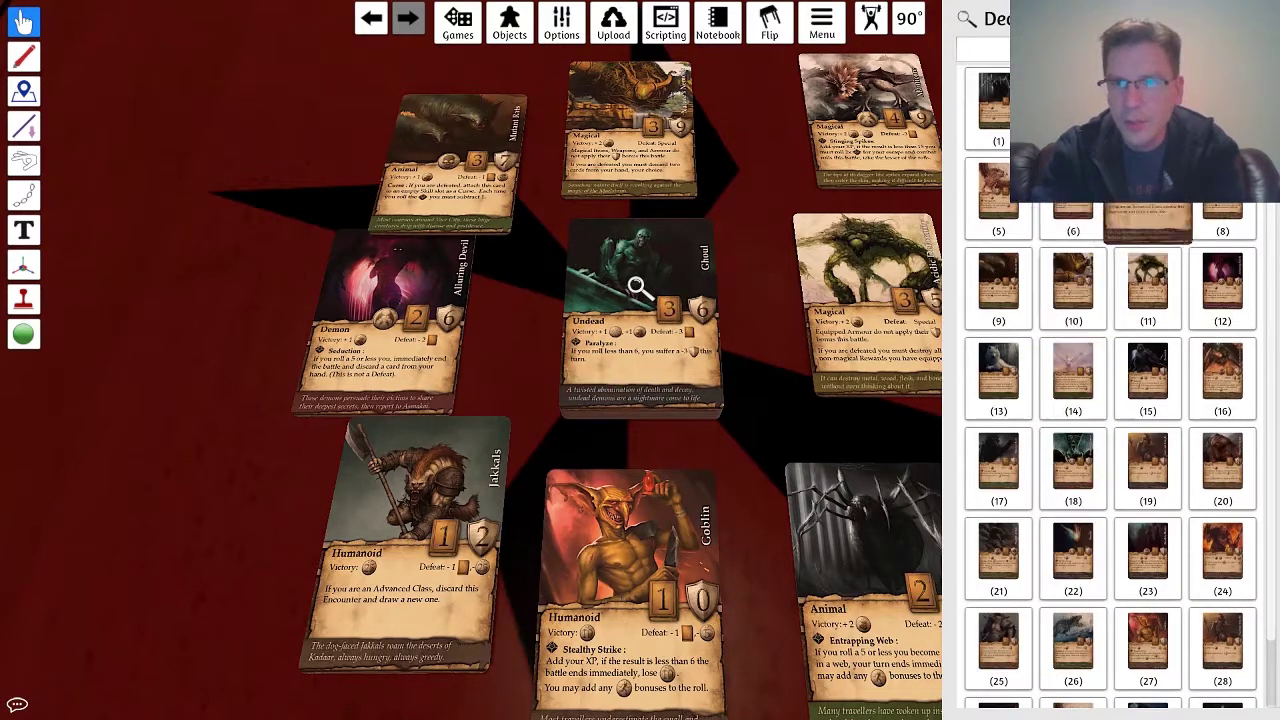
{"action": "left_click", "coordinate": [635, 287]}
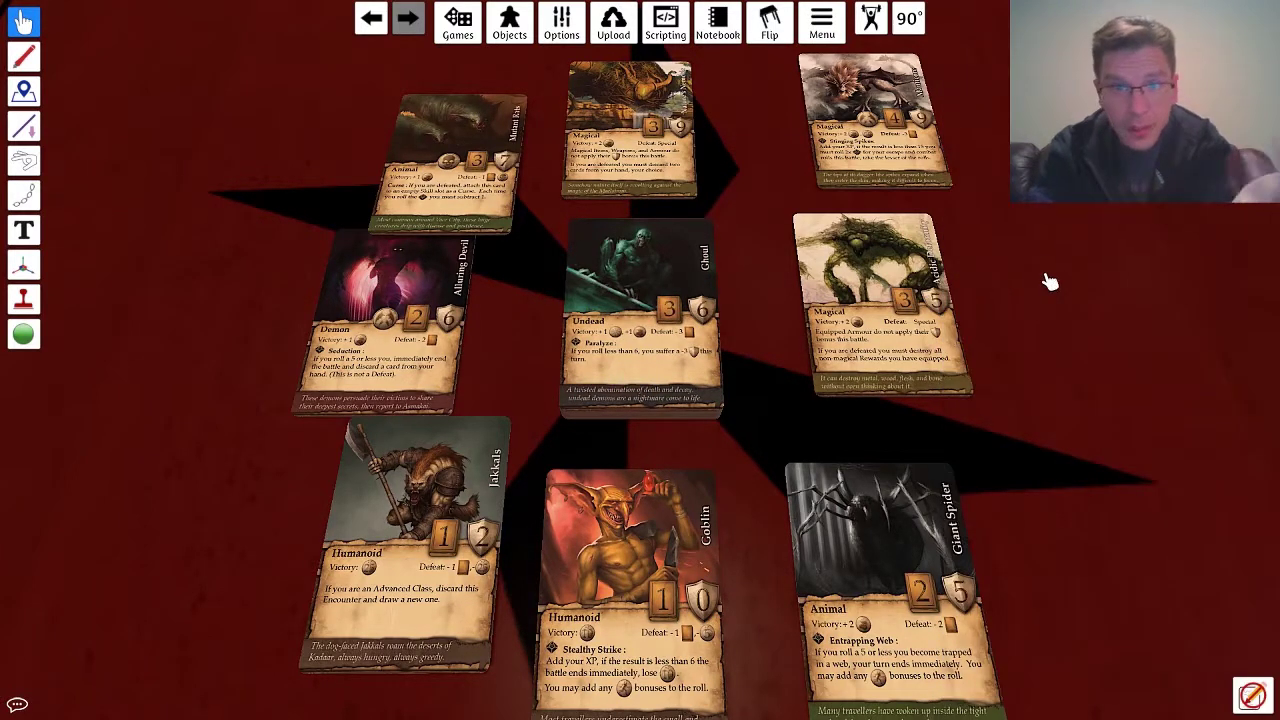
Reposition Jakkals and Mutant Rats, then box-select all nine cards and group them with G
{"action": "left_click_drag", "start_coordinate": [400, 490], "coordinate": [429, 523]}
{"action": "left_click_drag", "start_coordinate": [466, 214], "coordinate": [520, 237]}
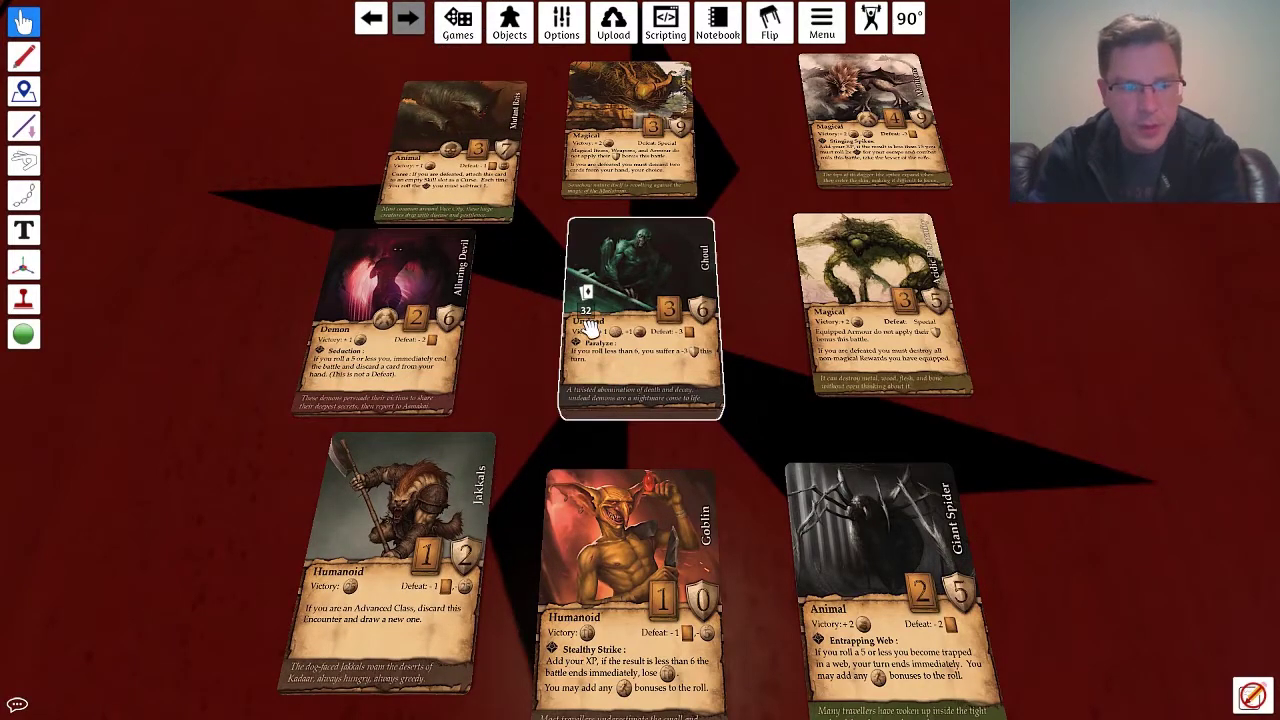
{"action": "scroll", "coordinate": [575, 326], "scroll_direction": "down", "scroll_amount": 5}
{"action": "left_click_drag", "start_coordinate": [437, 140], "coordinate": [958, 605]}
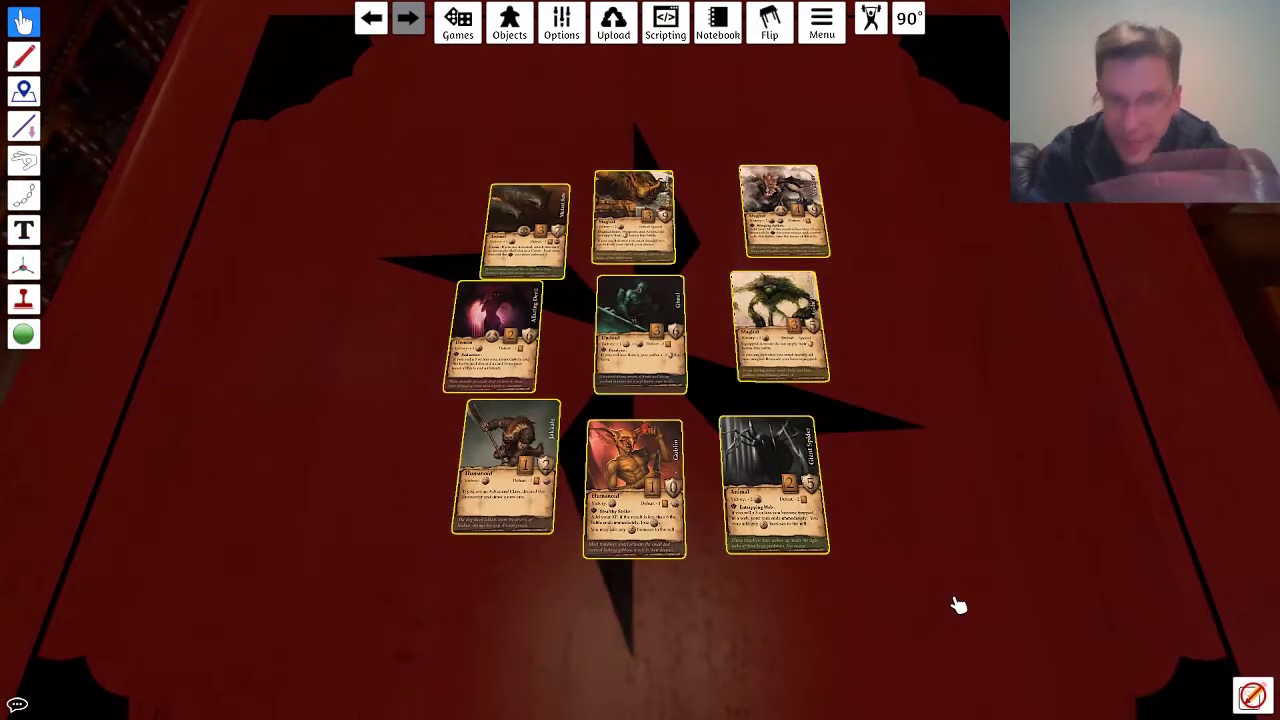
{"action": "key", "text": "g"}
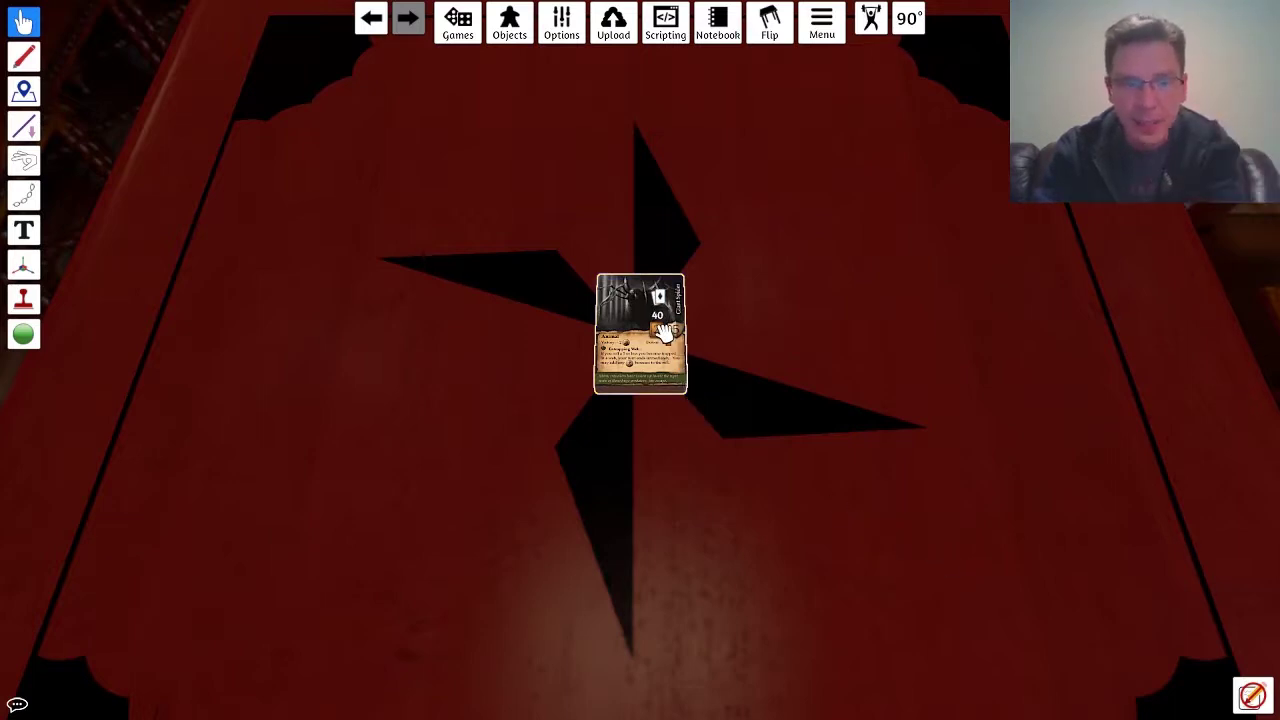
Flip the deck face down and draw its top card into your hand
{"action": "key", "text": "f"}
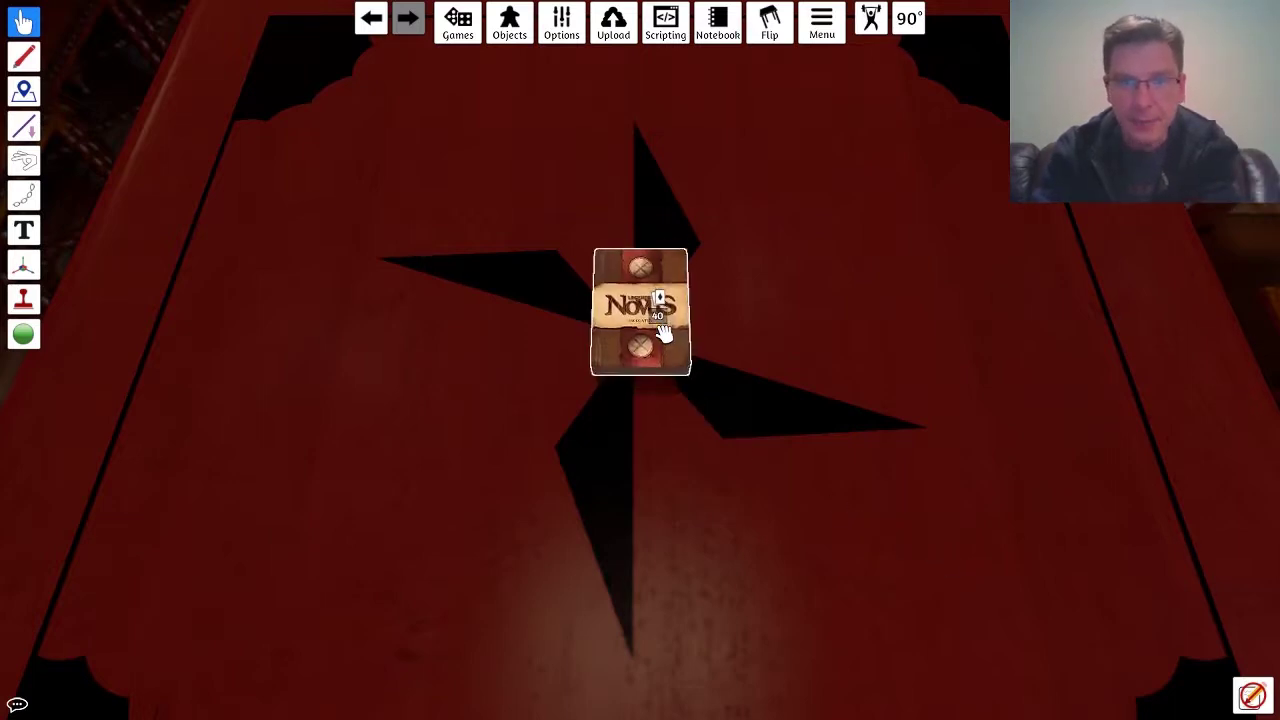
{"action": "mouse_move", "coordinate": [640, 335]}
{"action": "left_mouse_down"}
{"action": "mouse_move", "coordinate": [520, 370]}
{"action": "mouse_move", "coordinate": [640, 358]}
{"action": "left_mouse_up"}
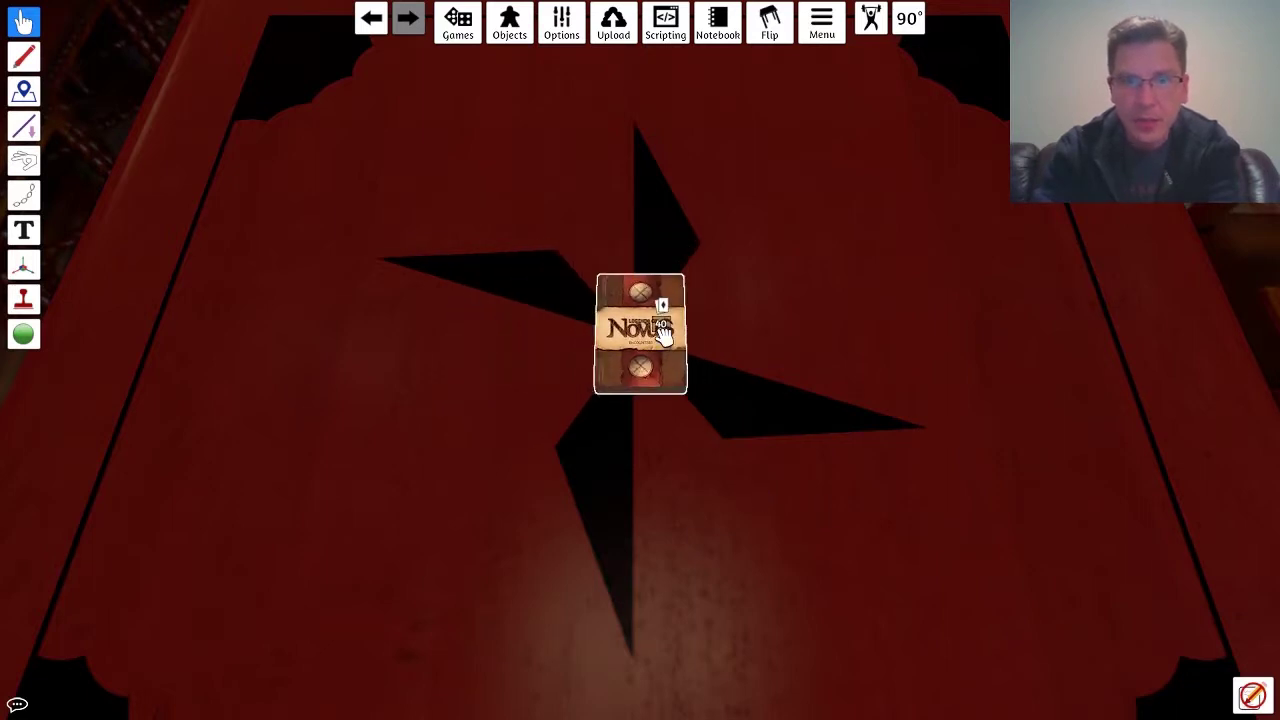
{"action": "right_click", "coordinate": [663, 333]}
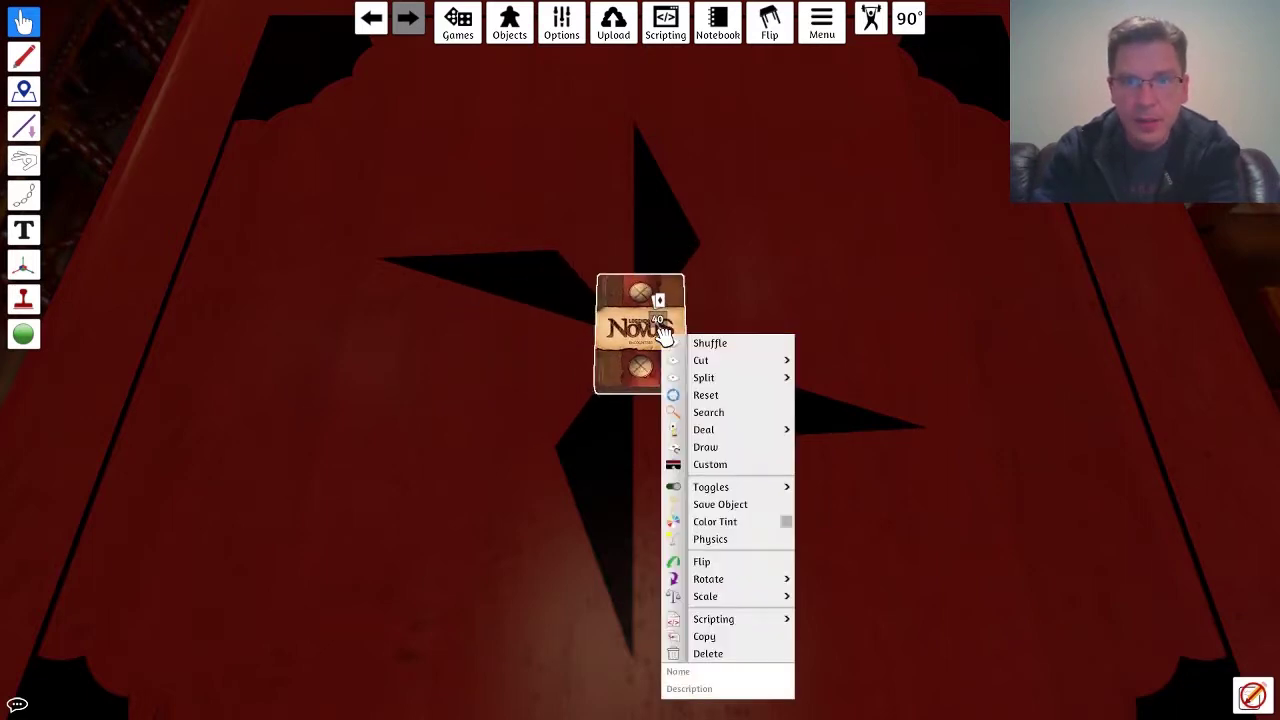
{"action": "left_click", "coordinate": [724, 450]}
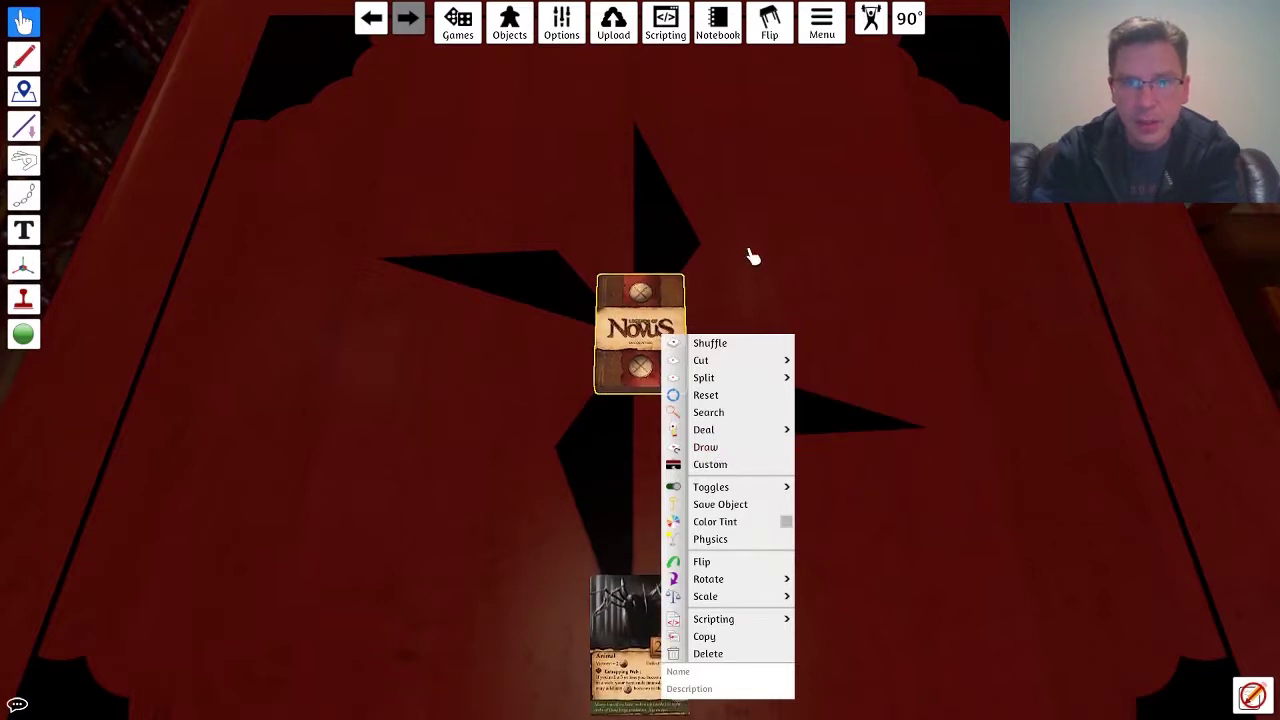
Tilt the camera and play the Giant Spider card face-up beside the Novus deck
{"action": "right_click", "coordinate": [654, 316]}
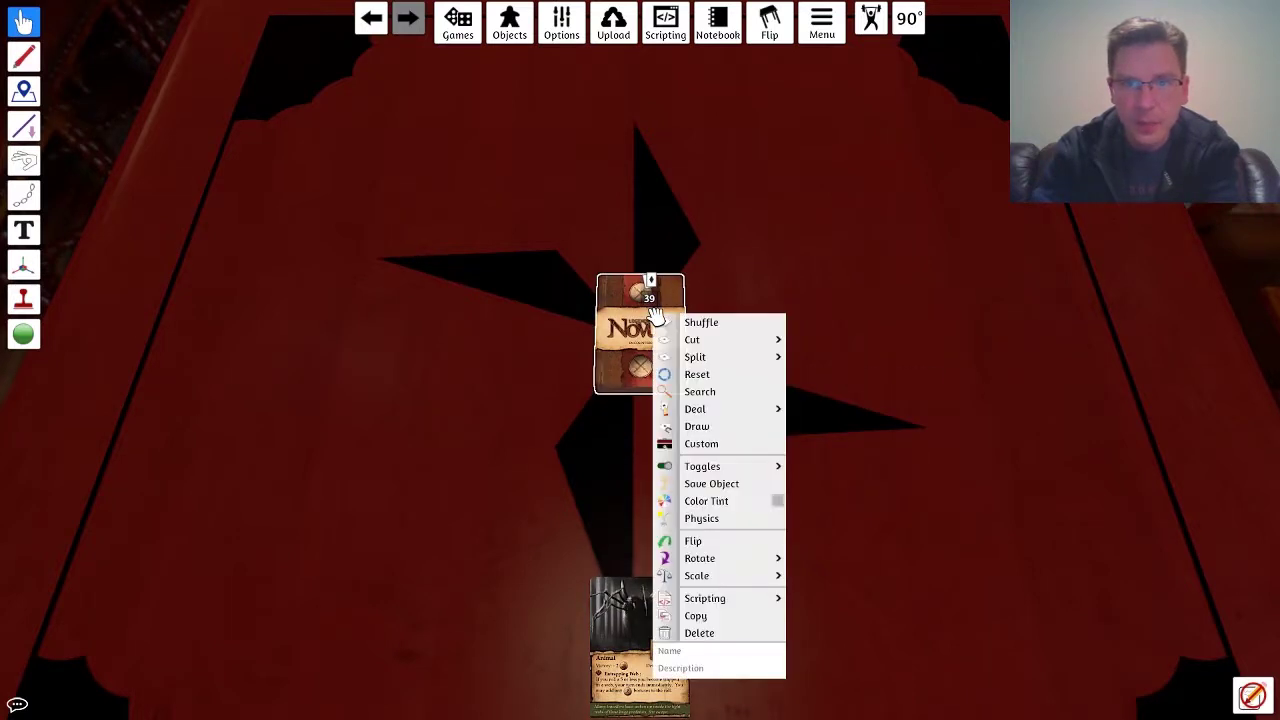
{"action": "mouse_move", "coordinate": [718, 410]}
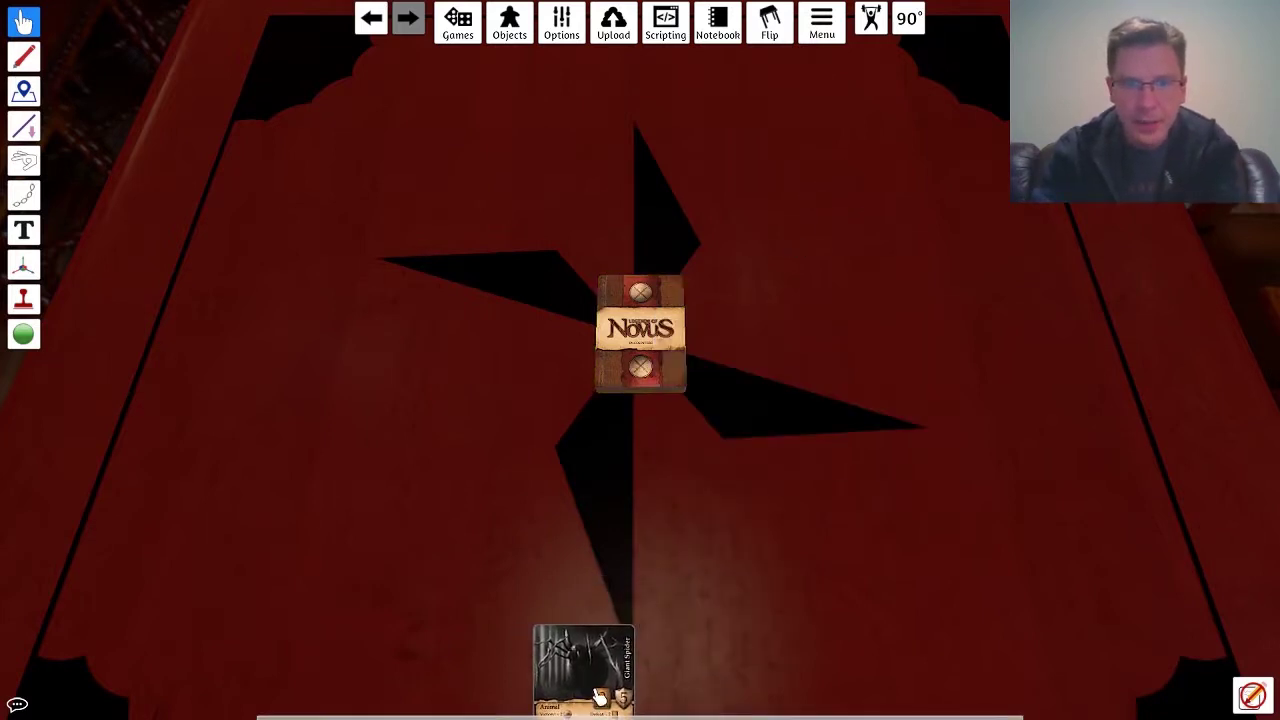
{"action": "right_click_drag", "start_coordinate": [660, 650], "coordinate": [657, 525]}
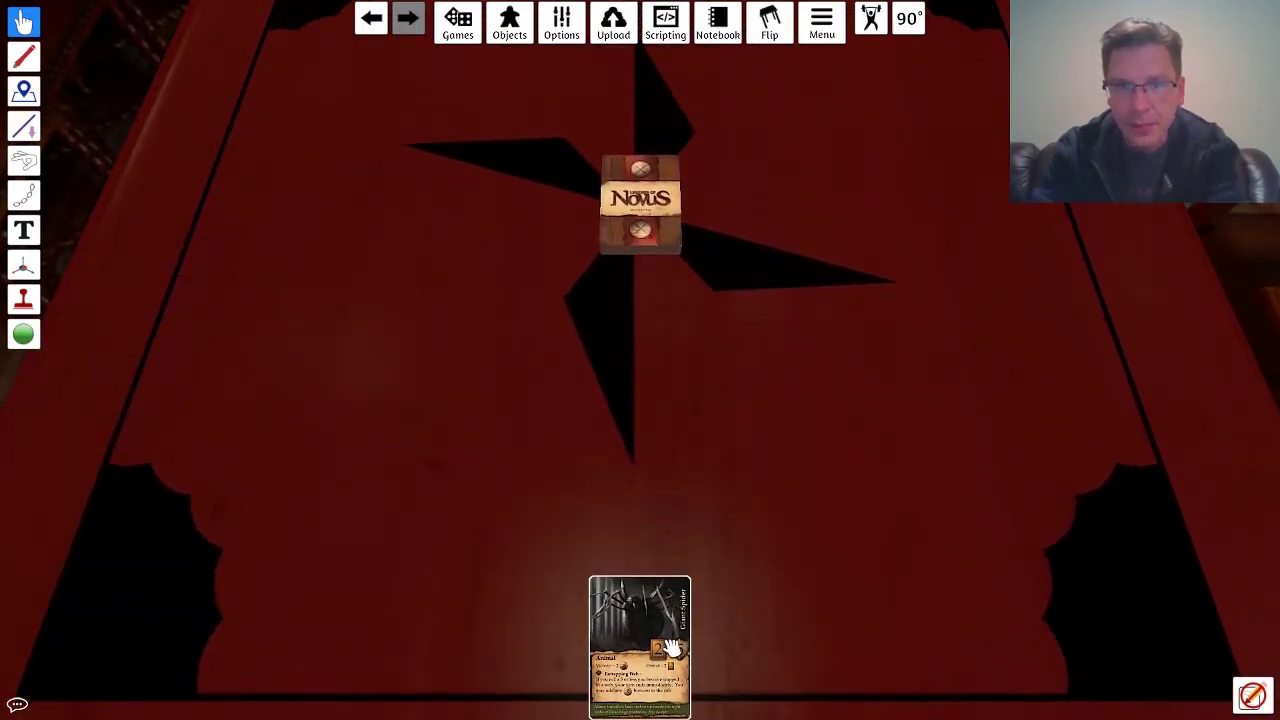
{"action": "left_click_drag", "start_coordinate": [635, 640], "coordinate": [541, 226]}
Zoom in and magnify the Giant Spider card to examine it up close
{"action": "scroll", "coordinate": [500, 318], "scroll_direction": "up", "scroll_amount": 3}
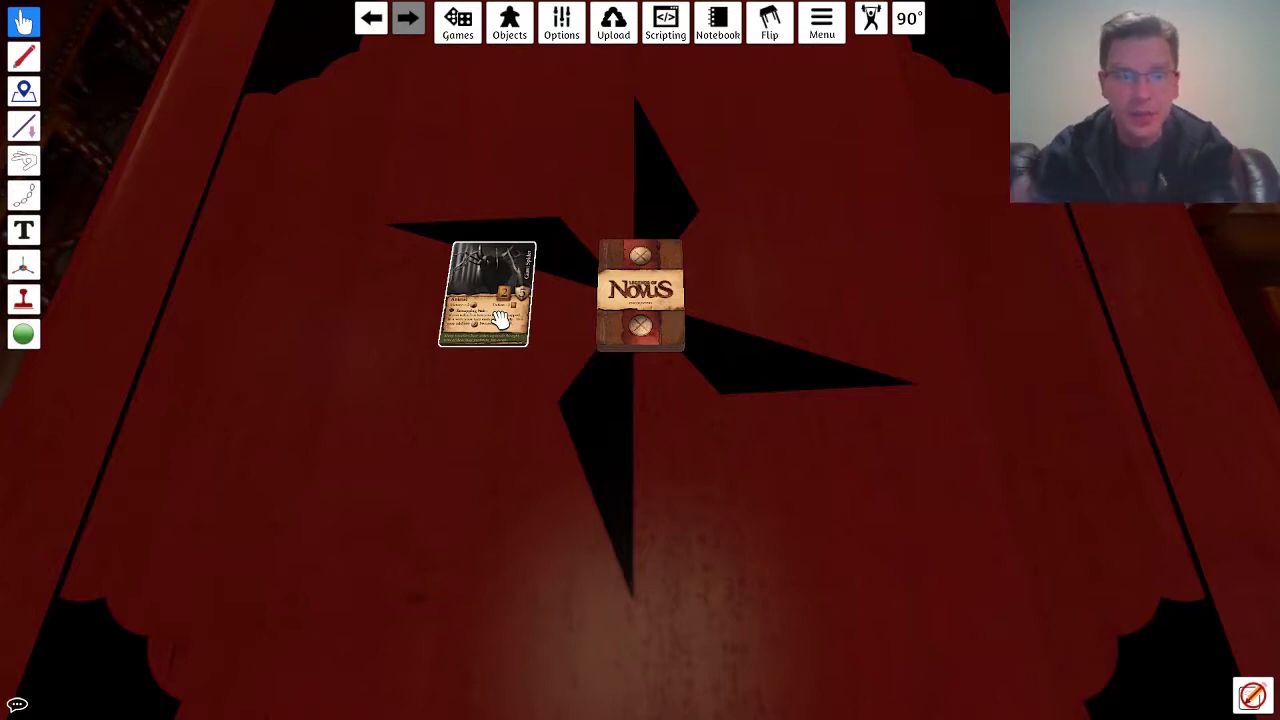
{"action": "scroll", "coordinate": [495, 318], "scroll_direction": "up", "scroll_amount": 5}
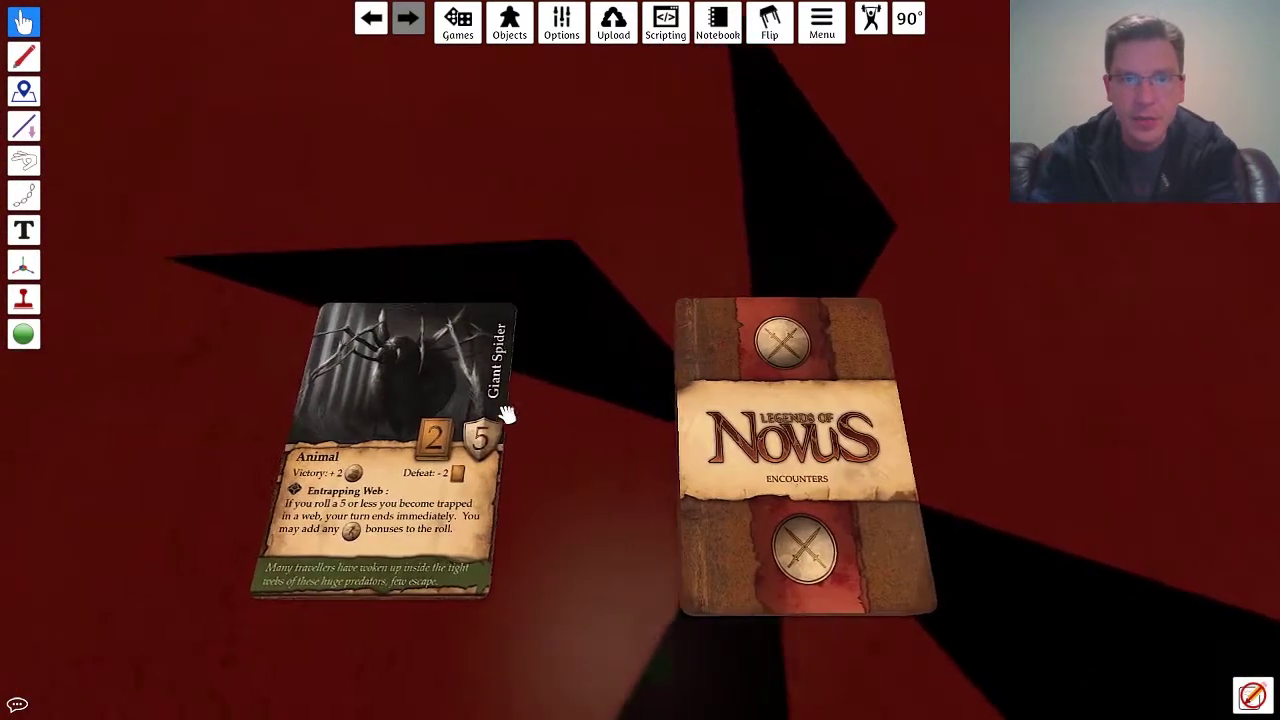
{"action": "scroll", "coordinate": [507, 414], "scroll_direction": "down", "scroll_amount": 5}
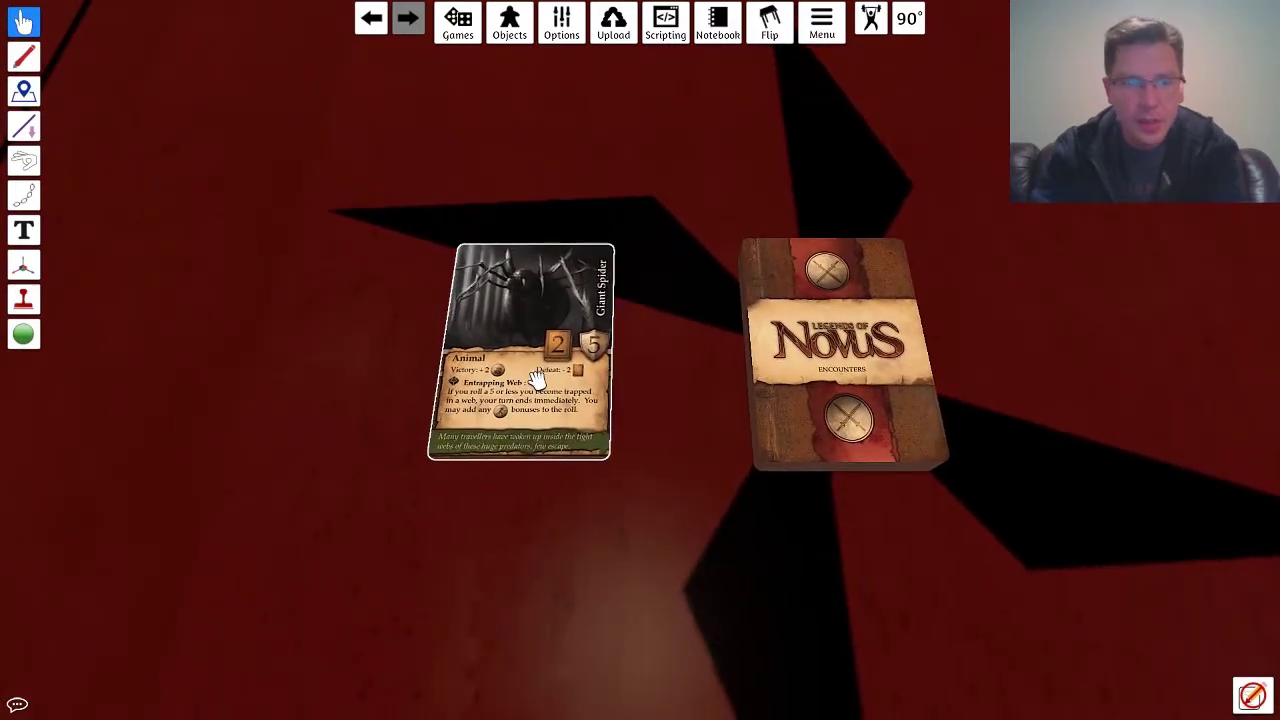
{"action": "key", "text": "alt"}
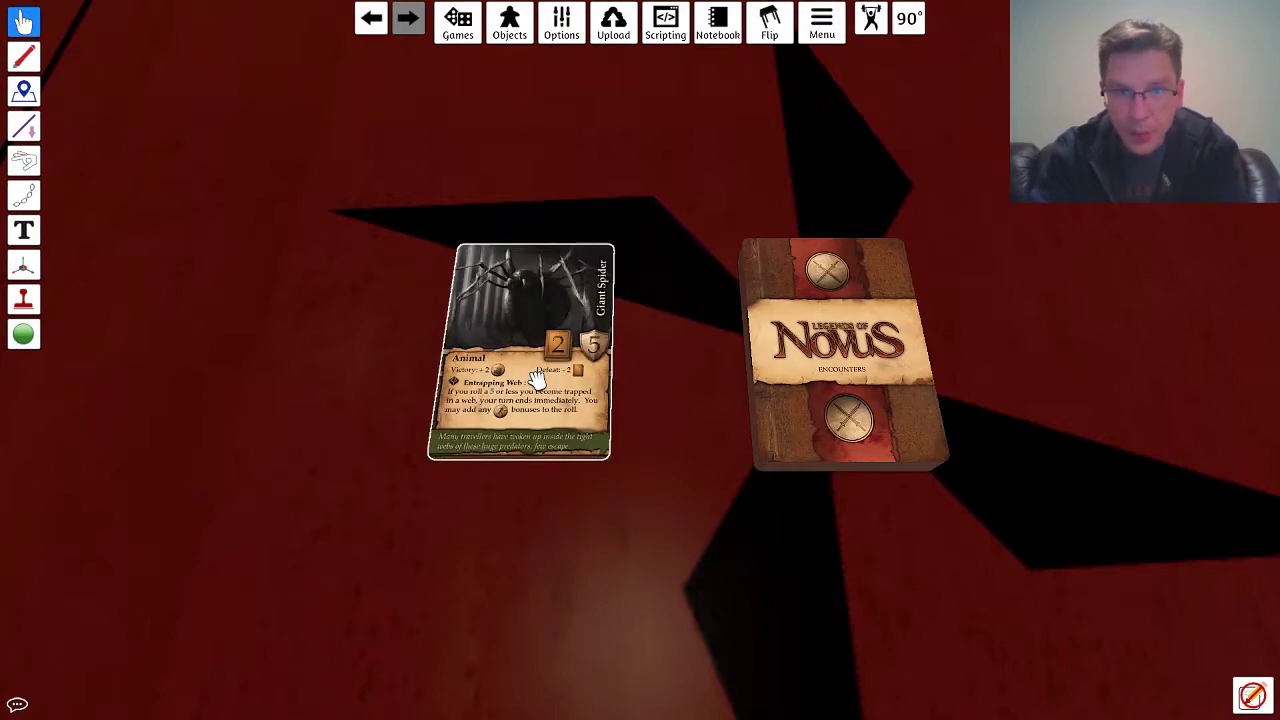
{"action": "key", "text": "alt"}
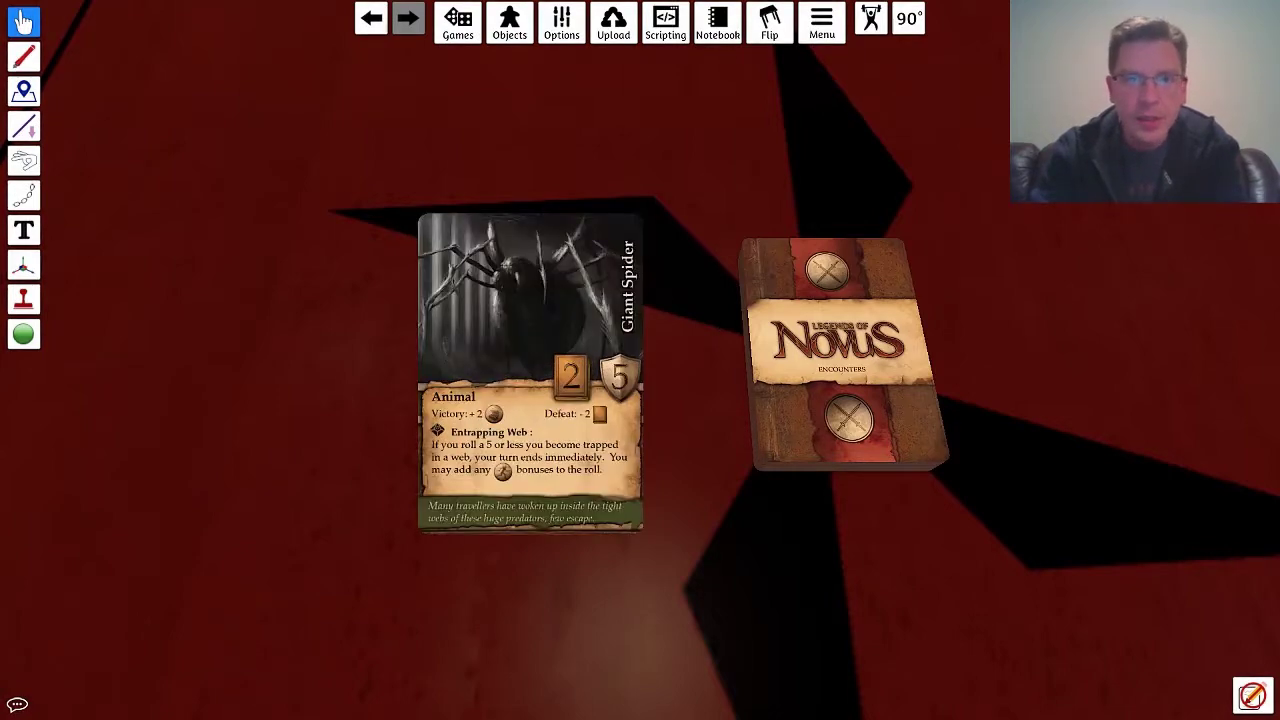
{"action": "scroll", "coordinate": [537, 378], "scroll_direction": "up", "scroll_amount": 5, "text": "alt"}
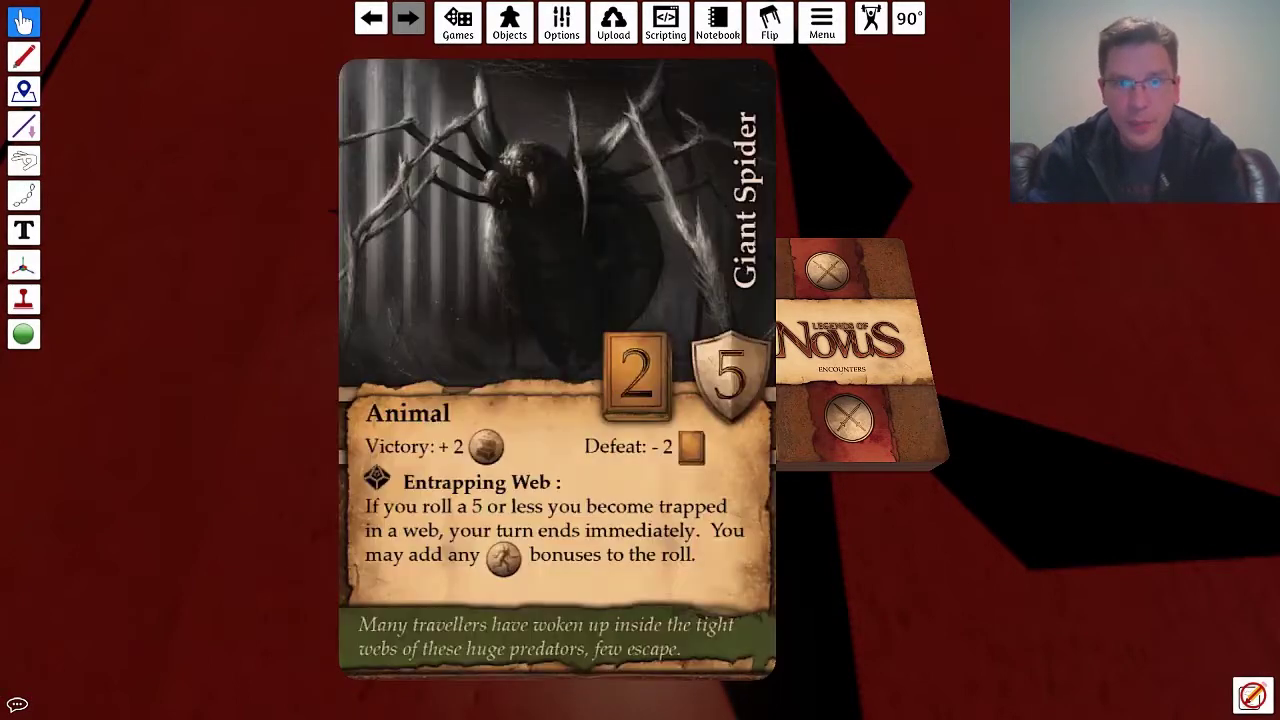
Draw the top Novus card onto the Spider, flip it face-up, and preview the Goblin
{"action": "mouse_move", "coordinate": [830, 345]}
{"action": "left_mouse_down"}
{"action": "mouse_move", "coordinate": [598, 300]}
{"action": "mouse_move", "coordinate": [612, 365]}
{"action": "left_mouse_up"}
{"action": "key", "text": "f"}
{"action": "key", "text": "alt"}
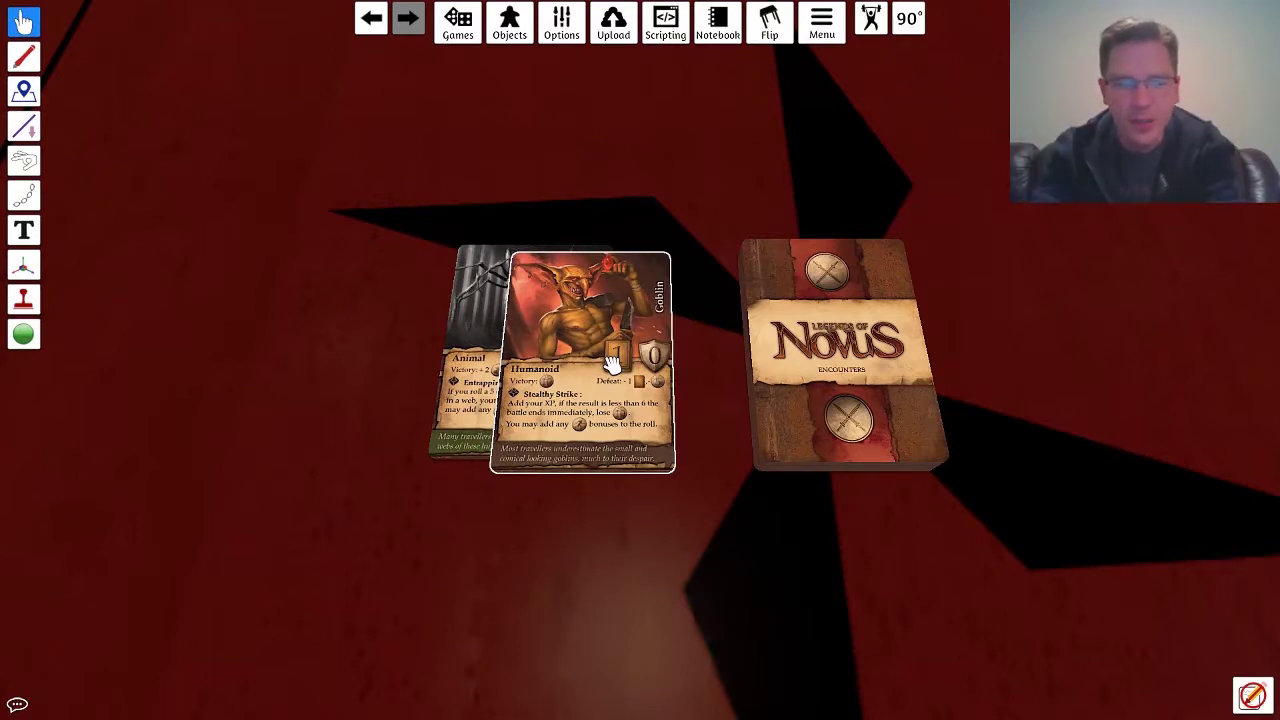
{"action": "scroll", "coordinate": [694, 408], "scroll_direction": "down", "scroll_amount": 5}
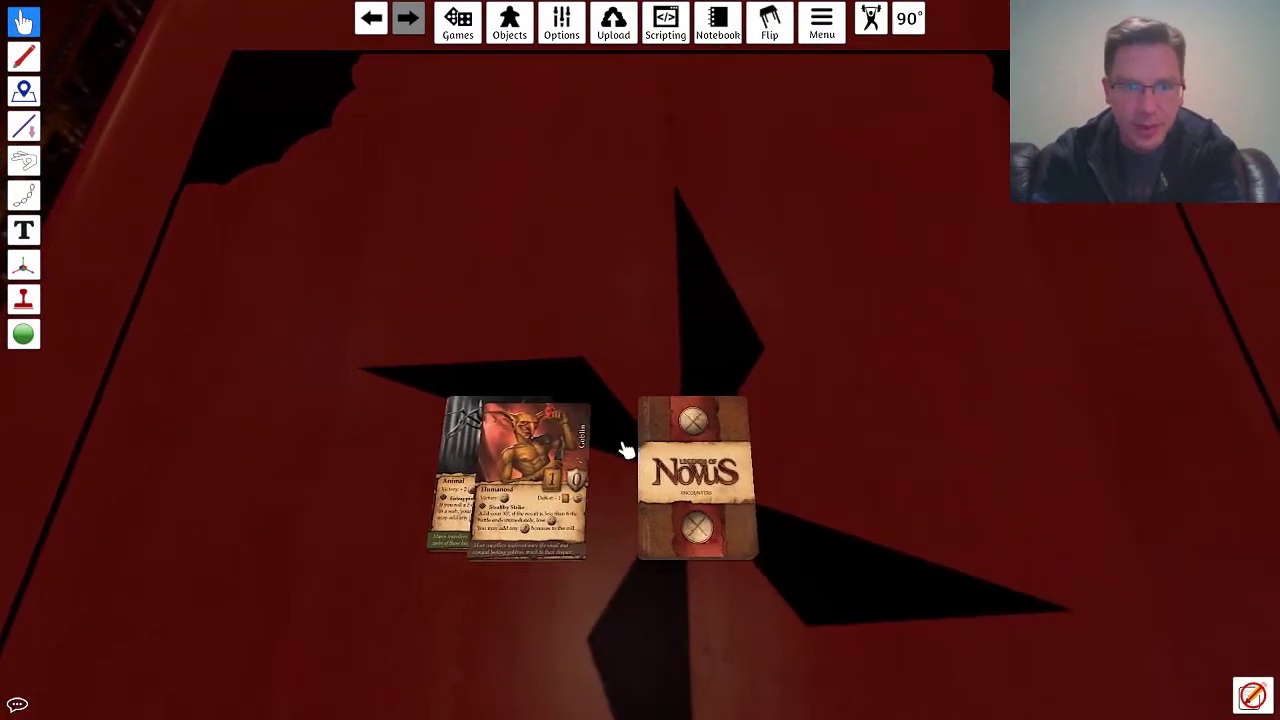
Turn the Goblin and Giant Spider face-down, stack them onto the Novus deck, and shuffle it
{"action": "key", "text": "f"}
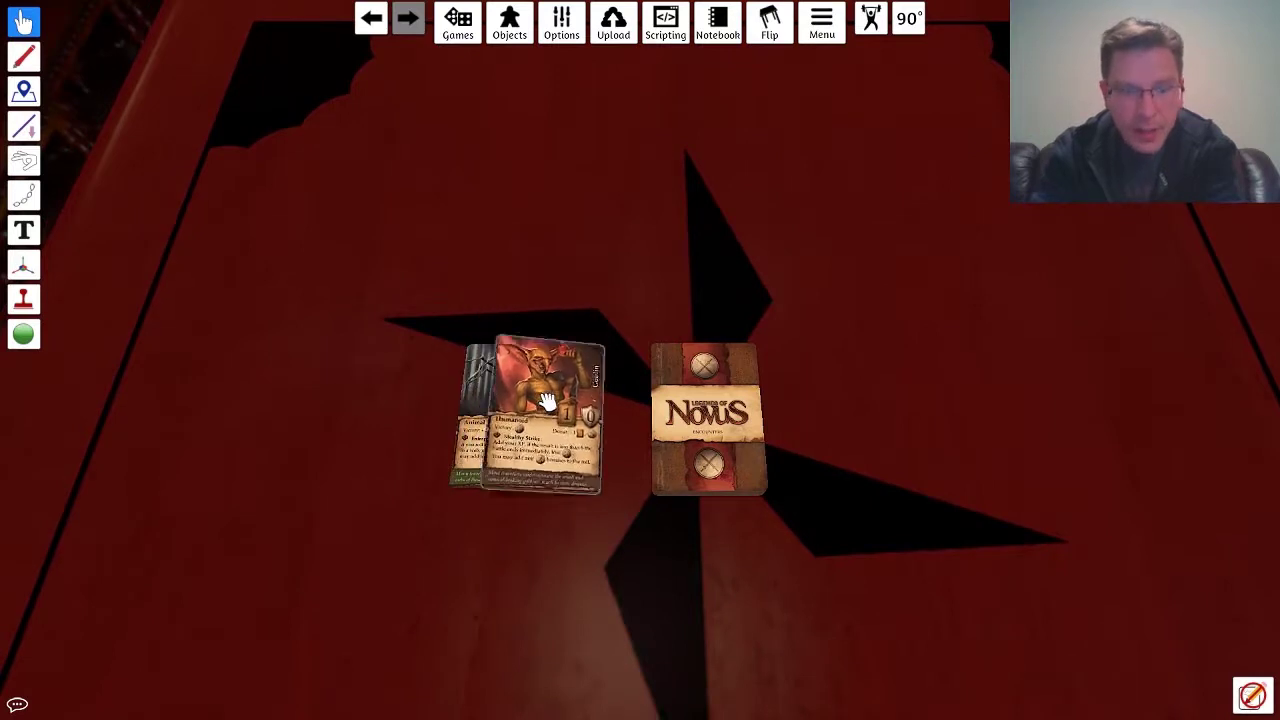
{"action": "left_click_drag", "start_coordinate": [592, 402], "coordinate": [694, 403]}
{"action": "key", "text": "f"}
{"action": "left_click_drag", "start_coordinate": [523, 403], "coordinate": [716, 418]}
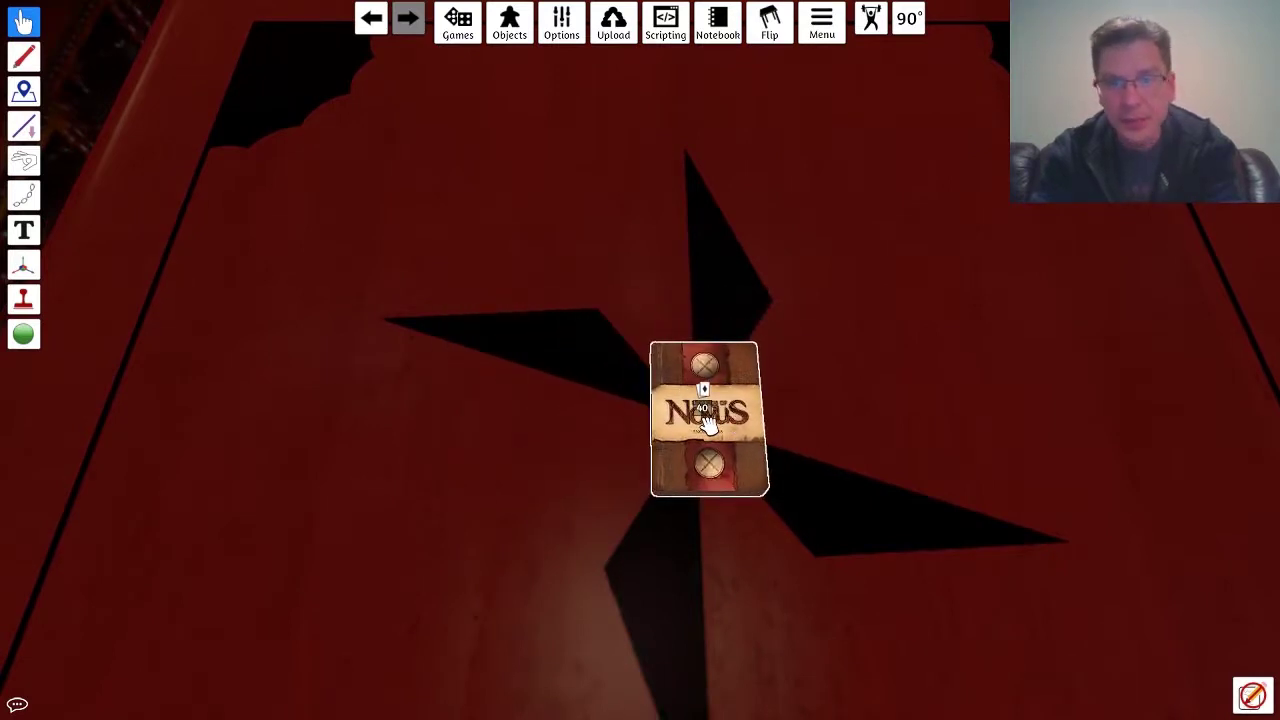
{"action": "right_click", "coordinate": [737, 362]}
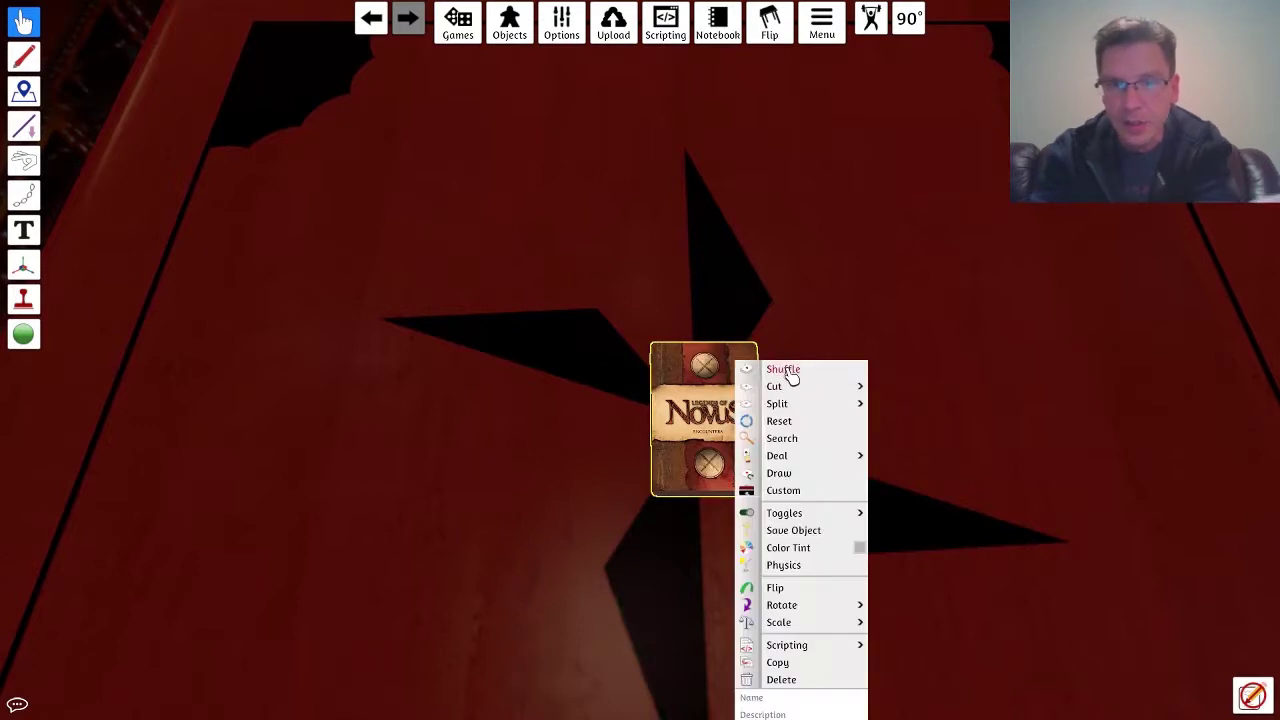
{"action": "left_click", "coordinate": [785, 370]}
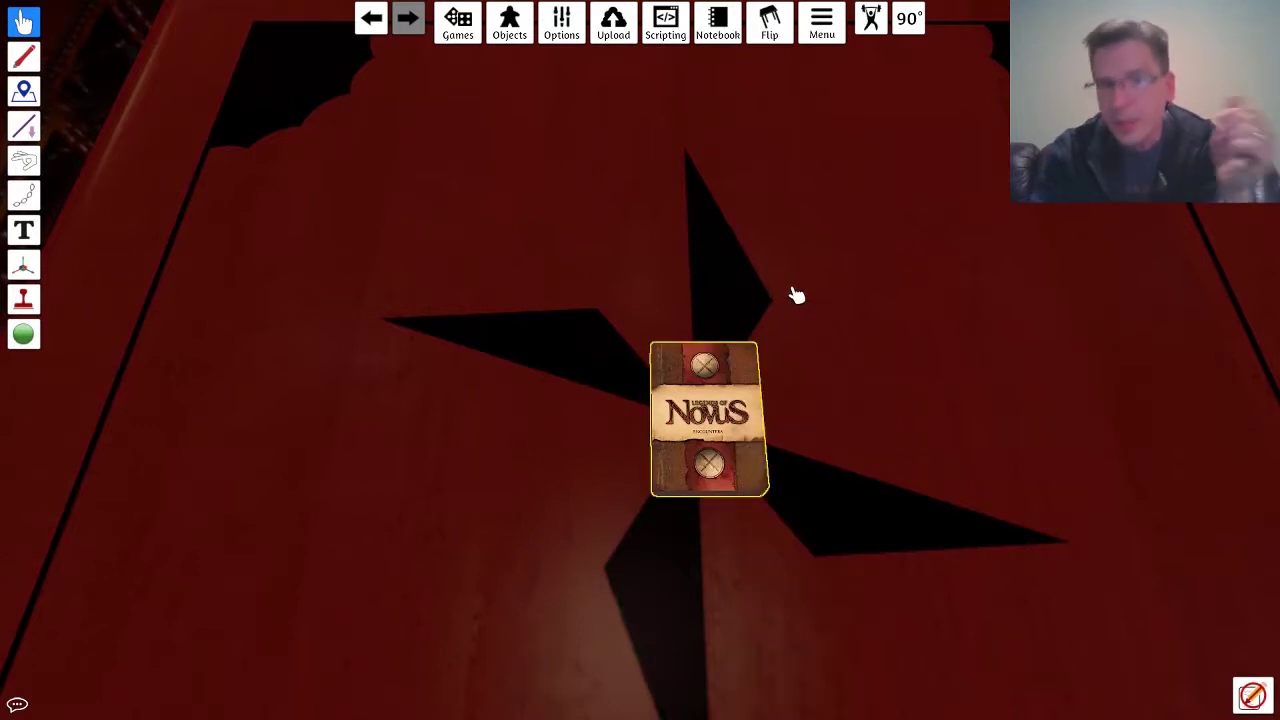
Draw a Randomize zone around the Novus deck, confirm randomizing it, and return to the Grab tool
{"action": "mouse_move", "coordinate": [26, 90]}
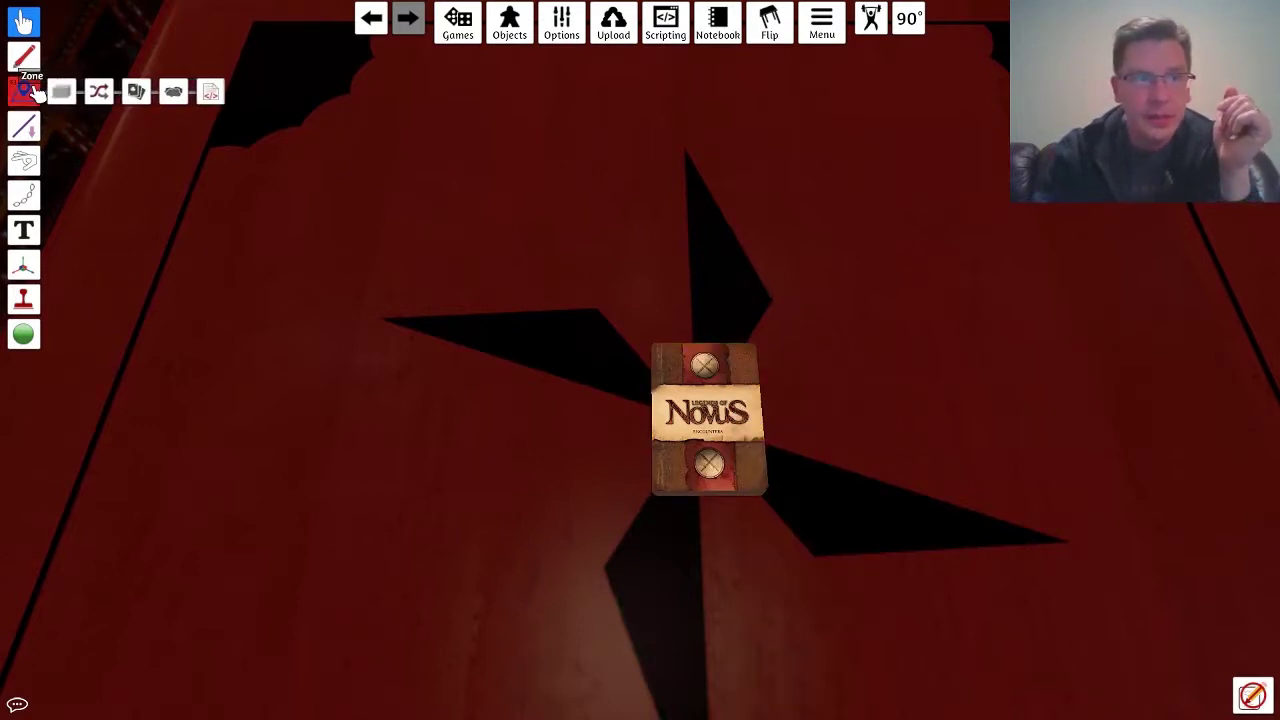
{"action": "left_click", "coordinate": [97, 91]}
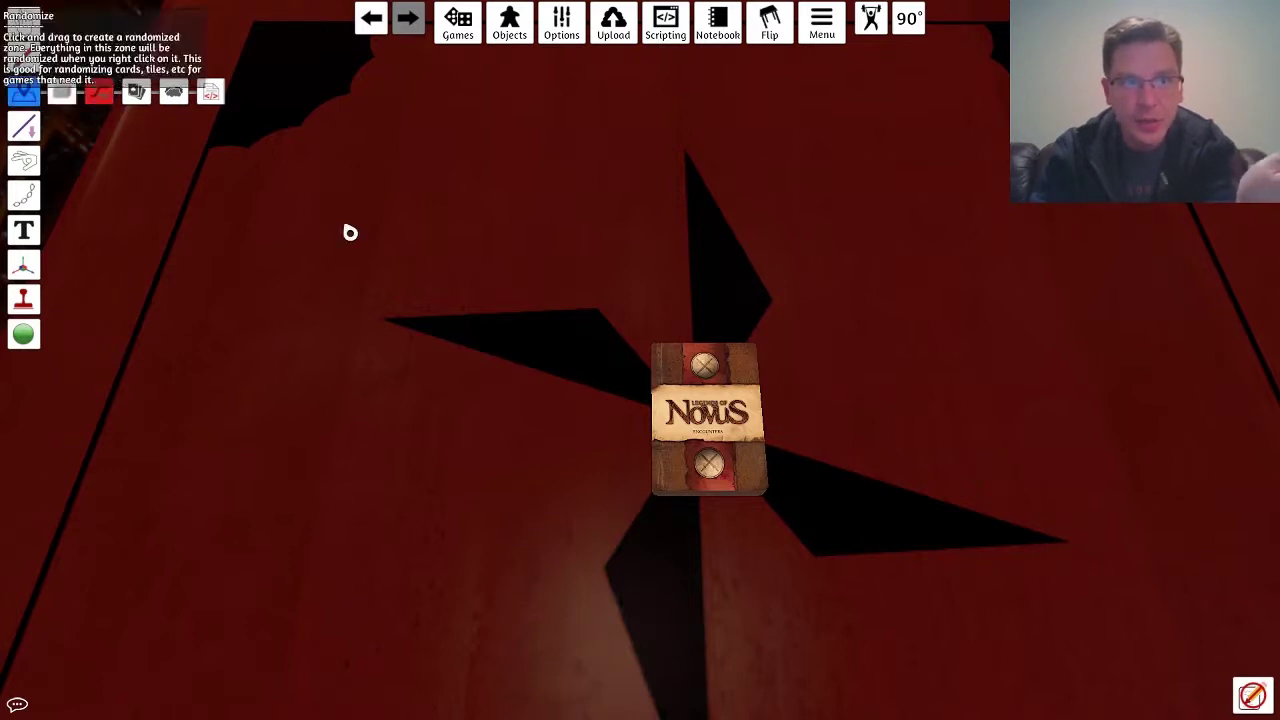
{"action": "left_click_drag", "start_coordinate": [613, 328], "coordinate": [800, 535]}
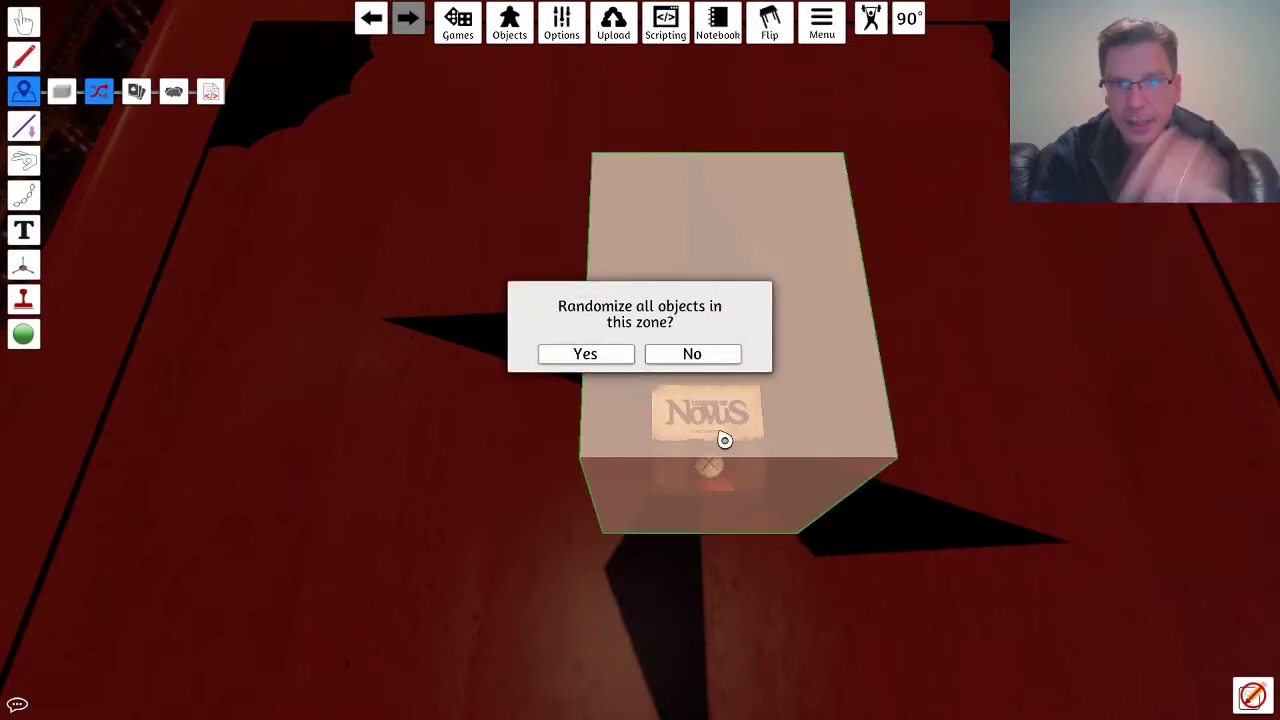
{"action": "left_click", "coordinate": [604, 357]}
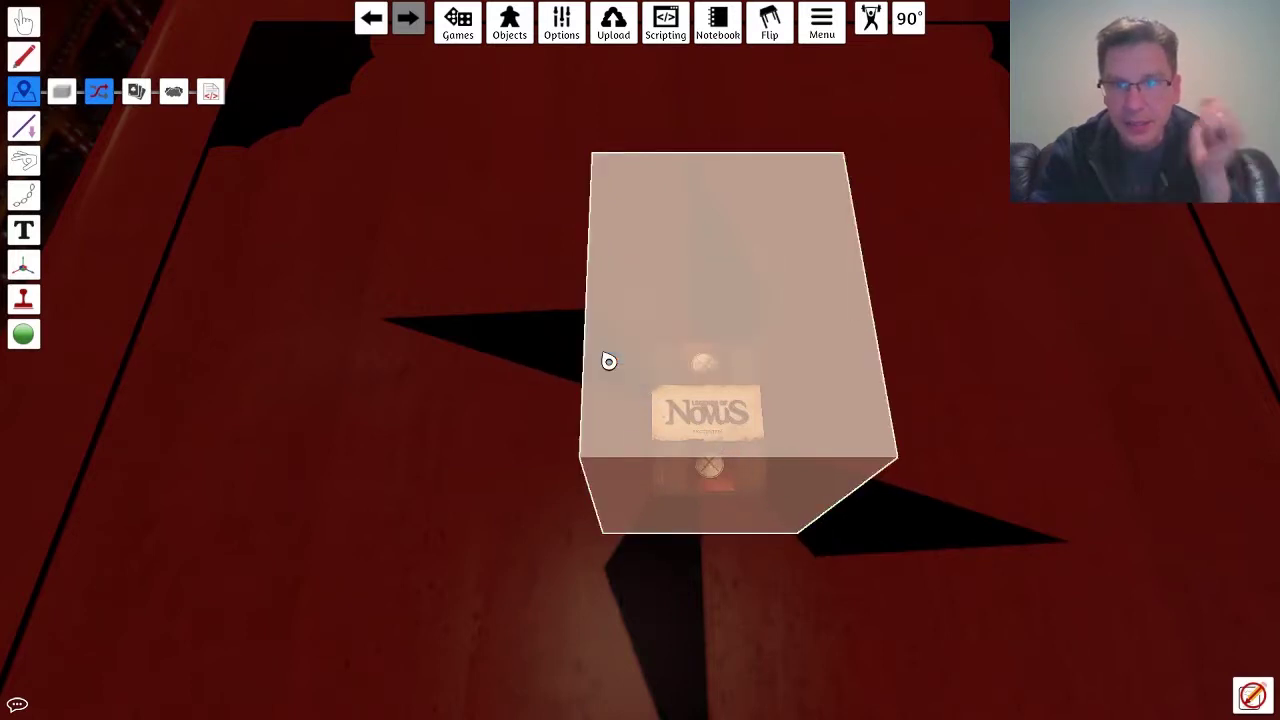
{"action": "left_click", "coordinate": [24, 22]}
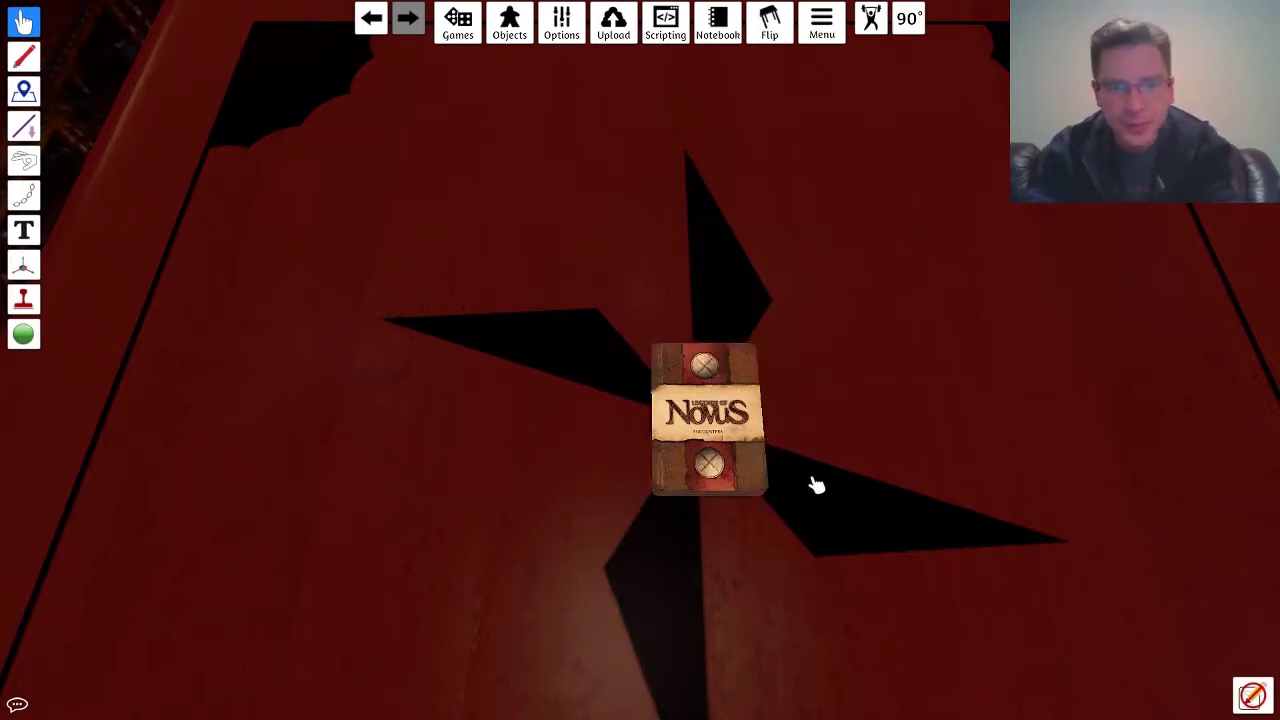
{"action": "scroll", "coordinate": [814, 495], "scroll_direction": "down", "scroll_amount": 5}
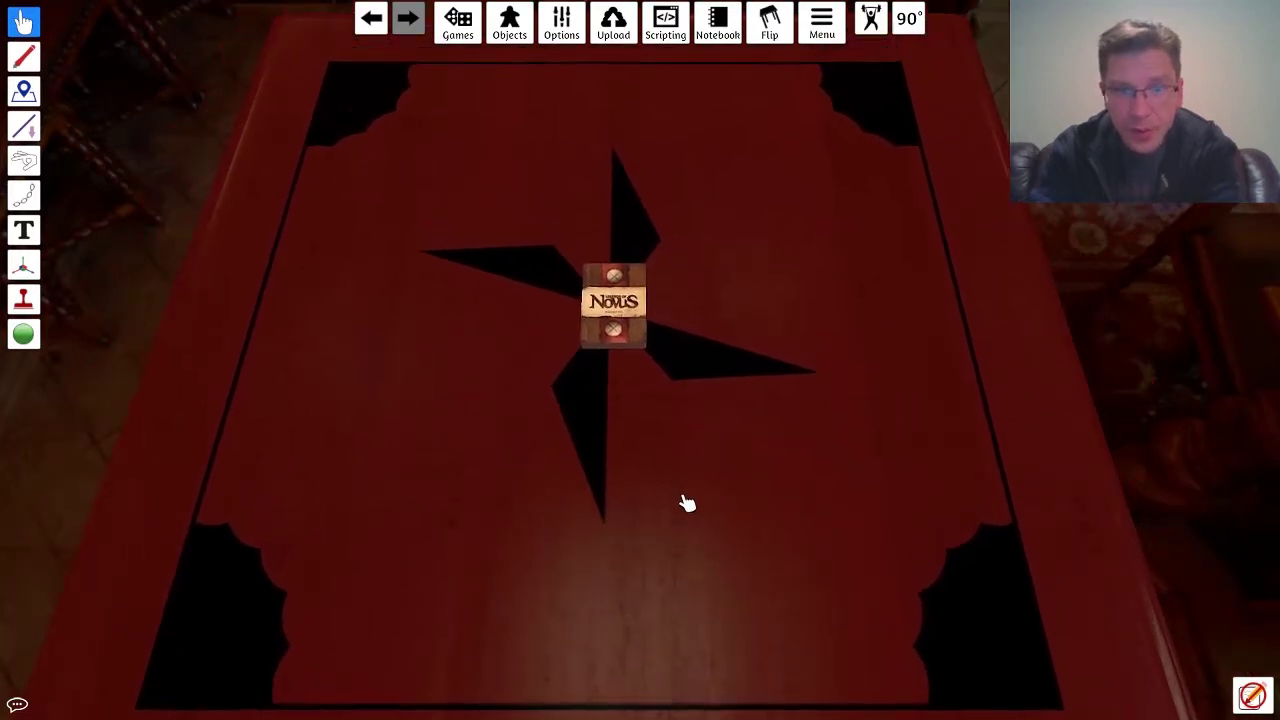
{"action": "scroll", "coordinate": [686, 506], "scroll_direction": "up", "scroll_amount": 5}
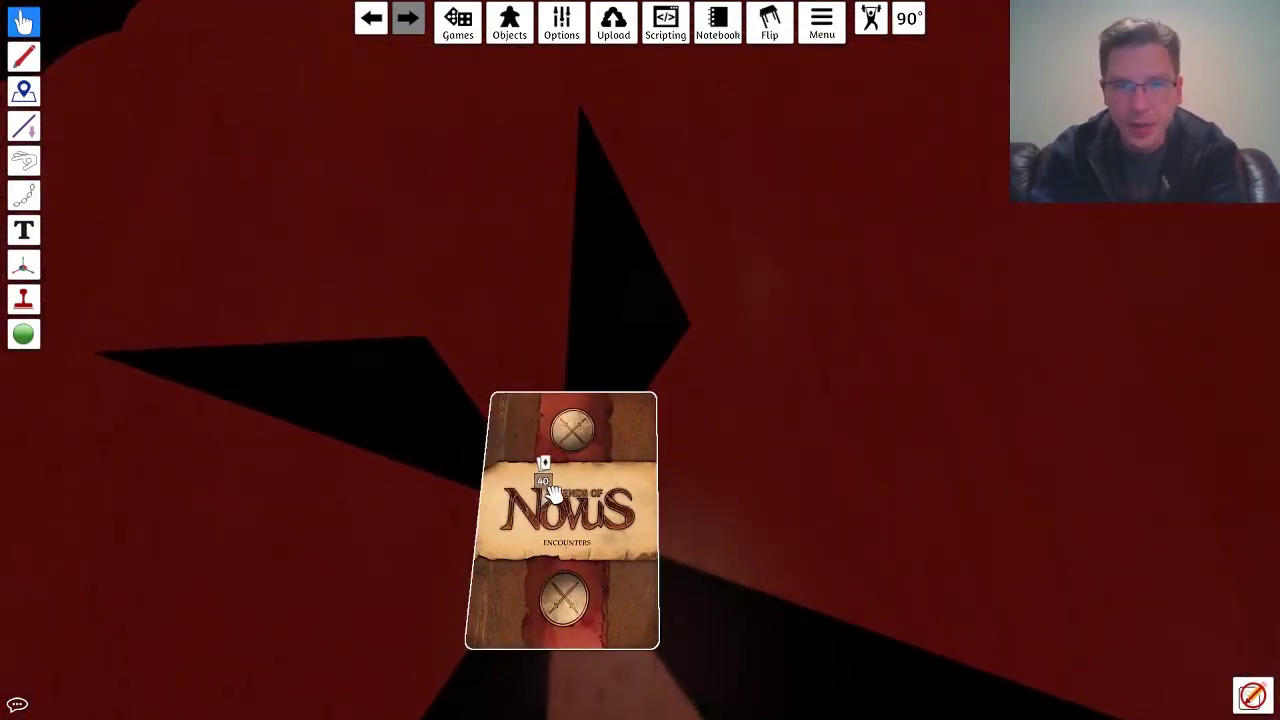
{"action": "key", "text": "a"}
{"action": "key", "text": "d"}
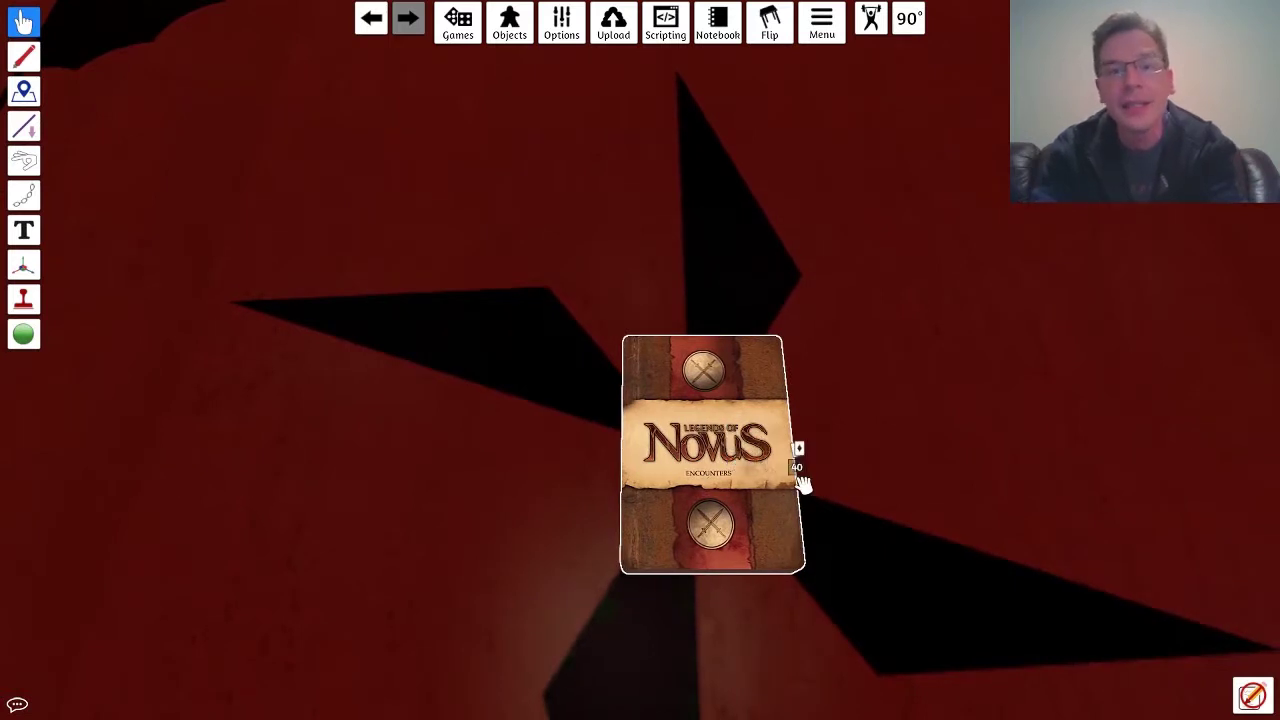
{"action": "scroll", "coordinate": [785, 462], "scroll_direction": "down", "scroll_amount": 3}
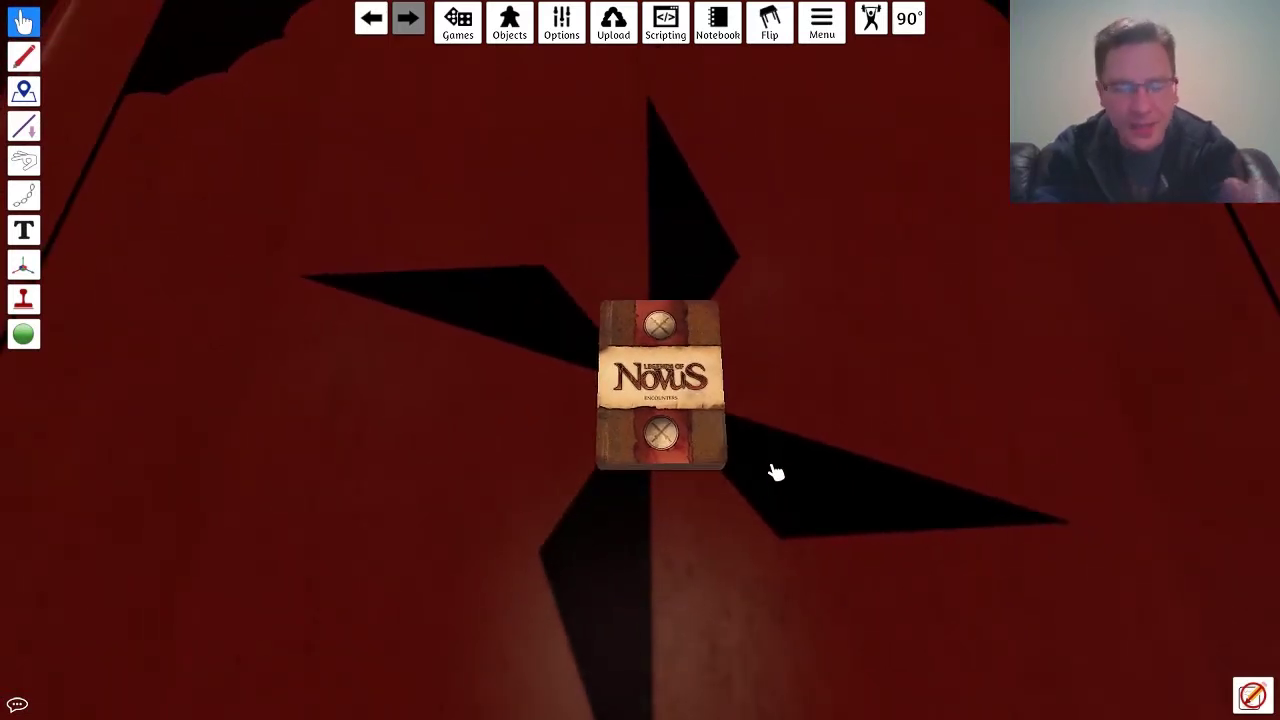